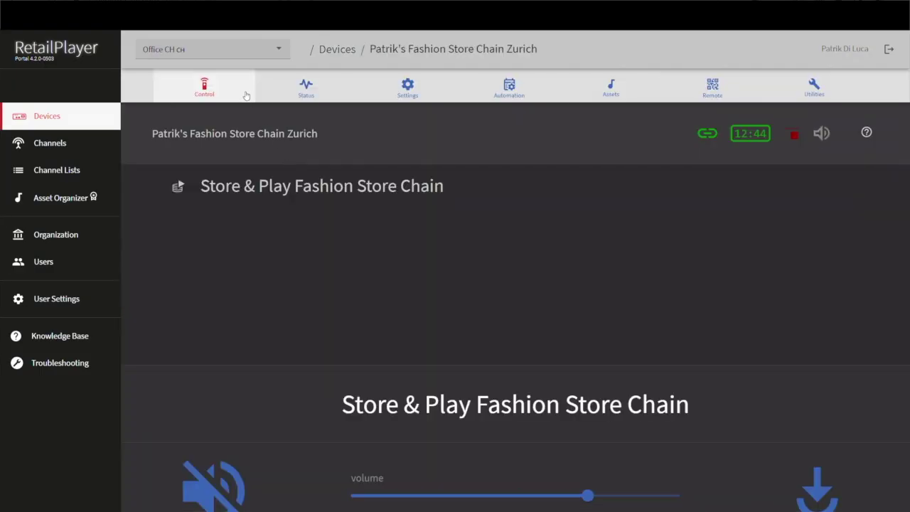
Step: Review the Zurich store device's status, settings and assigned assets
{"action": "left_click", "coordinate": [304, 91]}
{"action": "left_click", "coordinate": [417, 91]}
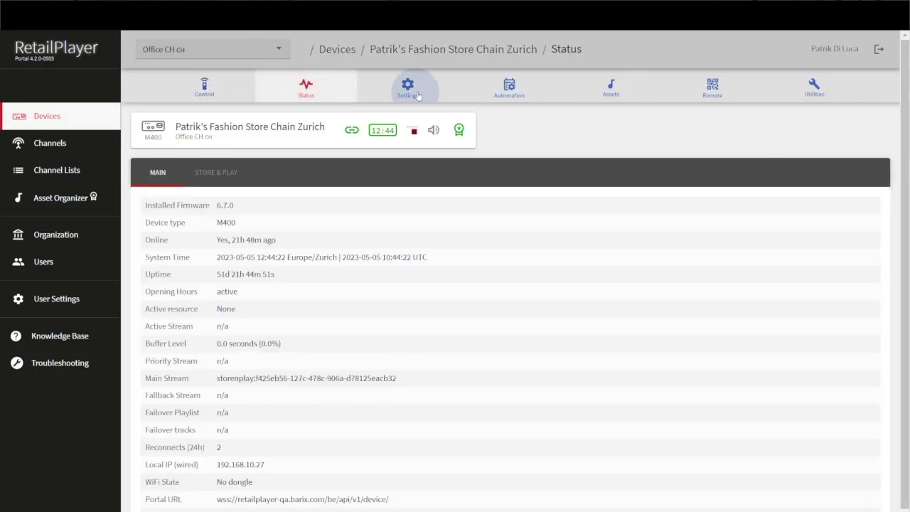
{"action": "left_click", "coordinate": [612, 89]}
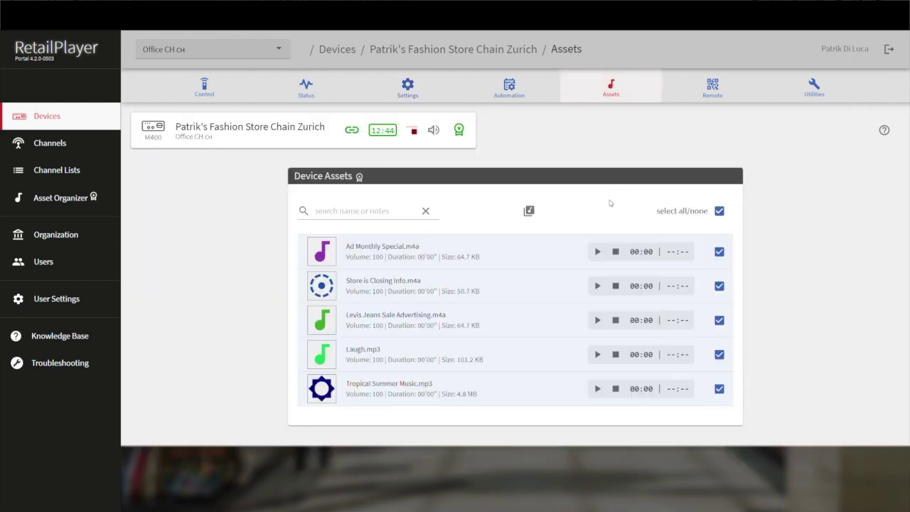
Step: Start a new channel named BBC1 in the Office CH organization with the channel type Stream
{"action": "left_click", "coordinate": [65, 147]}
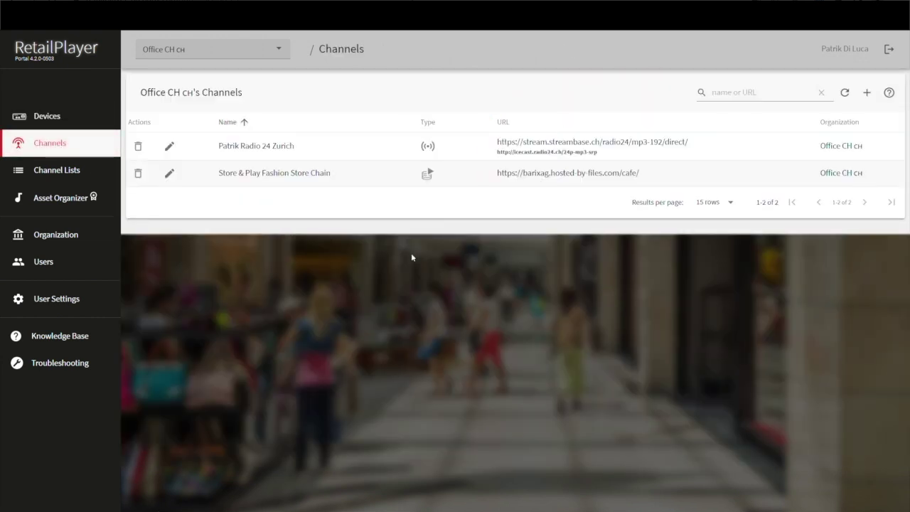
{"action": "left_click", "coordinate": [868, 93]}
{"action": "left_click", "coordinate": [616, 376]}
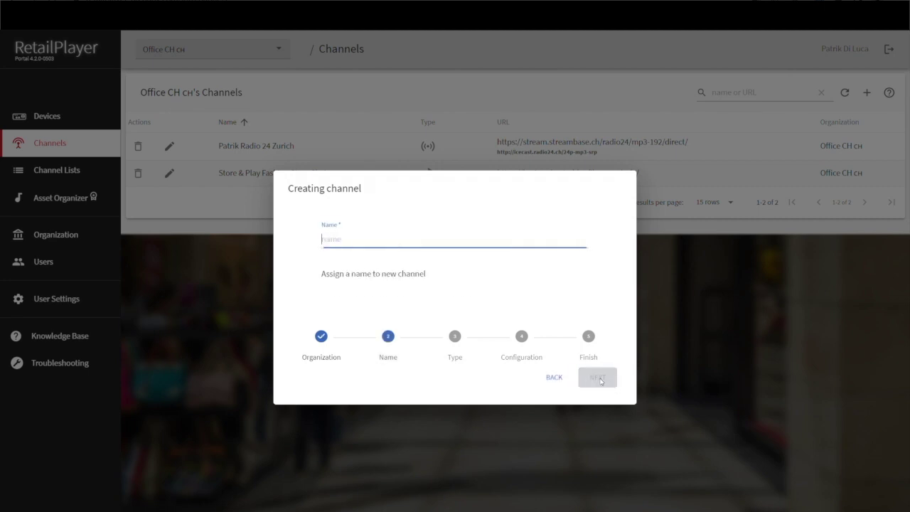
{"action": "type", "text": "BBC1"}
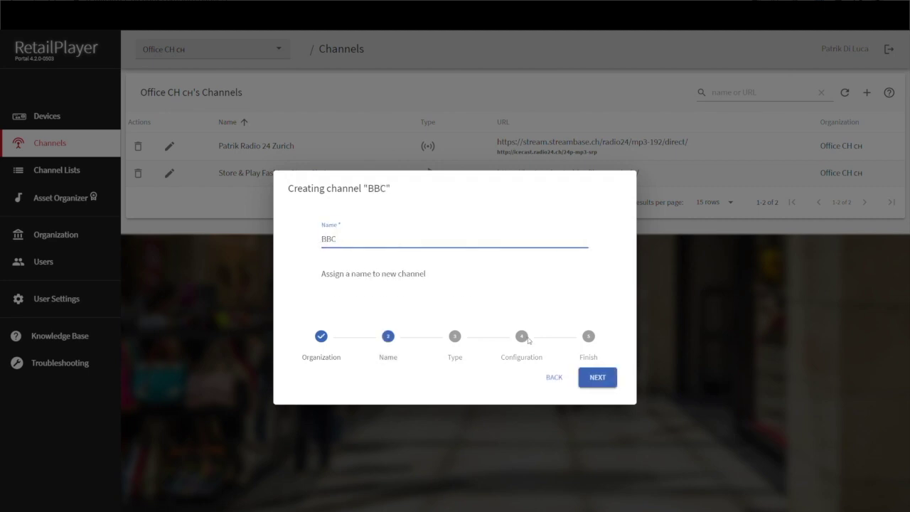
{"action": "left_click", "coordinate": [603, 385]}
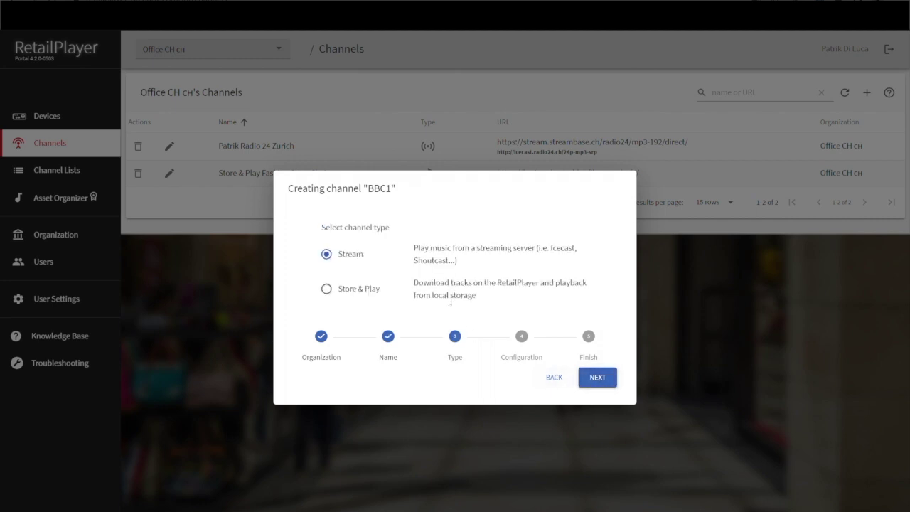
{"action": "left_click", "coordinate": [597, 378]}
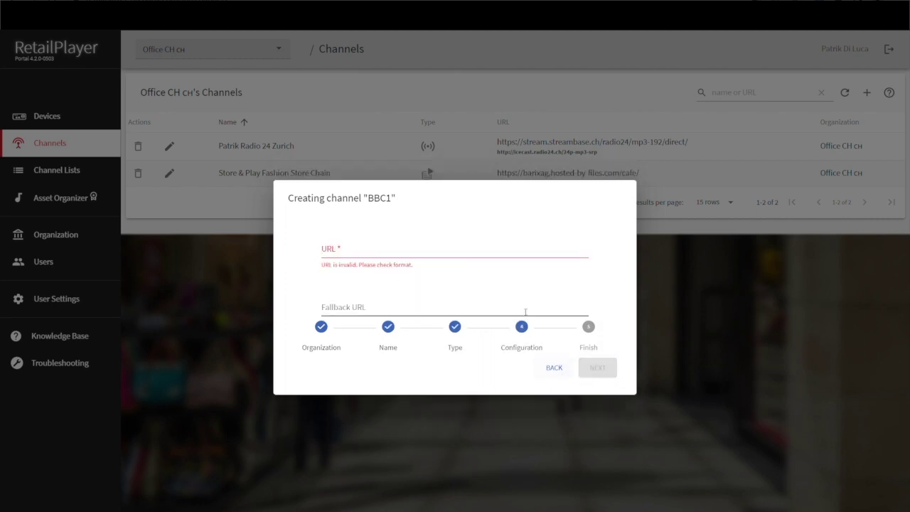
{"action": "left_click", "coordinate": [418, 250]}
{"action": "type", "text": "http://stream.live.vc.bbcmedia.co.uk/bbc_radio_one"}
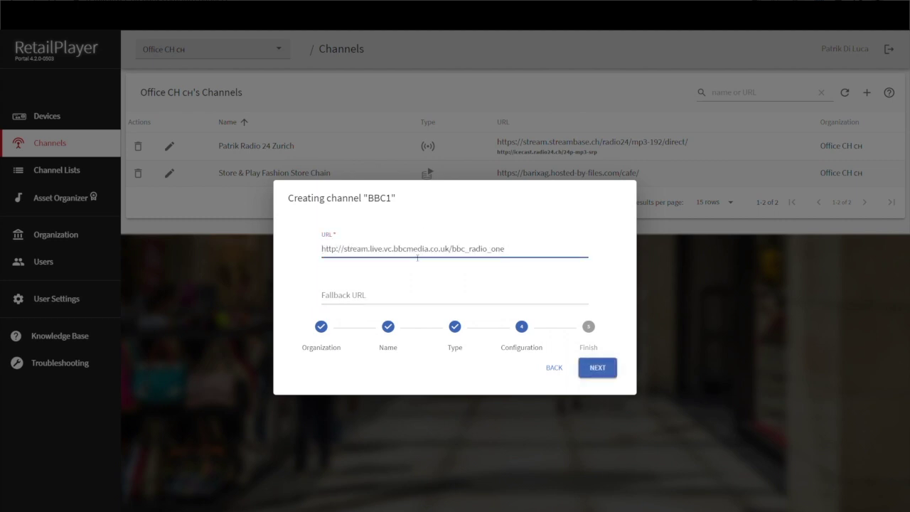
{"action": "left_click", "coordinate": [415, 296]}
{"action": "type", "text": "http://stream.live.vc.bbcmedia.co.uk/bbc_radio_one"}
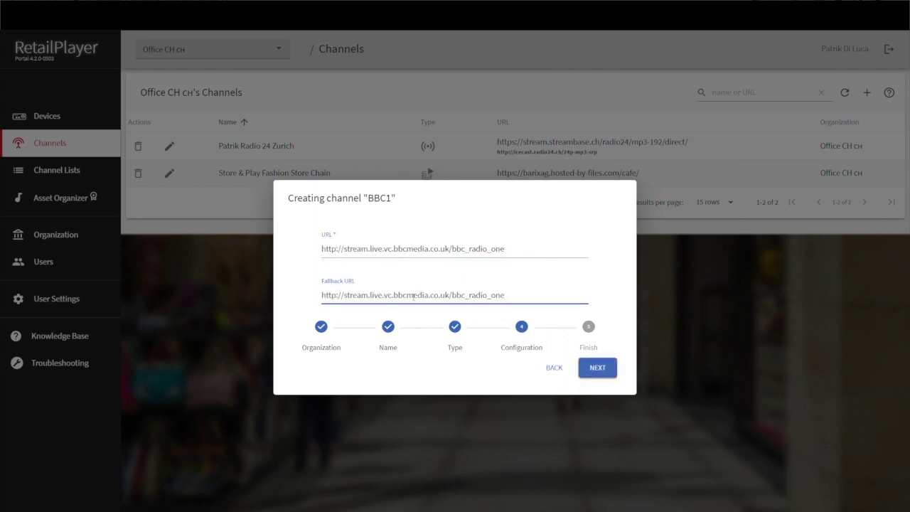
{"action": "left_click", "coordinate": [595, 371]}
{"action": "left_click", "coordinate": [603, 378]}
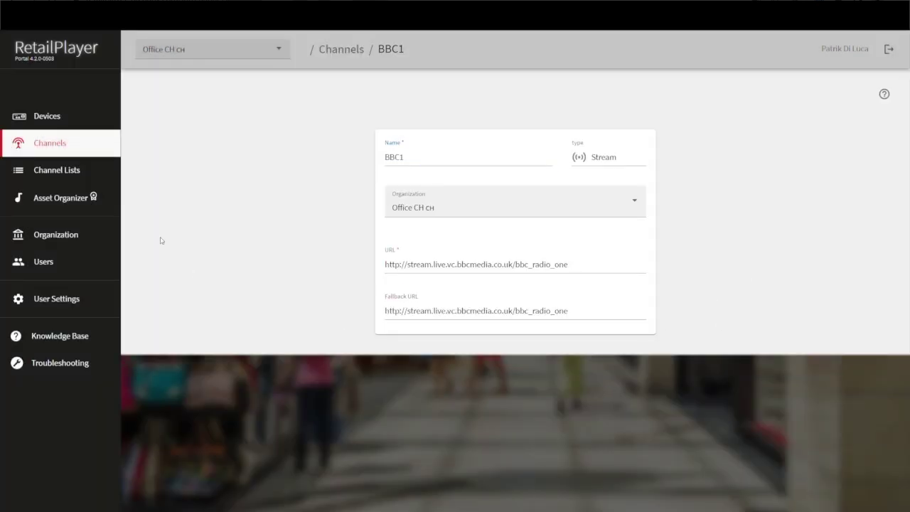
Step: Review the configuration of the Store & Play Fashion Store Chain channel and return to the channel list
{"action": "left_click", "coordinate": [75, 151]}
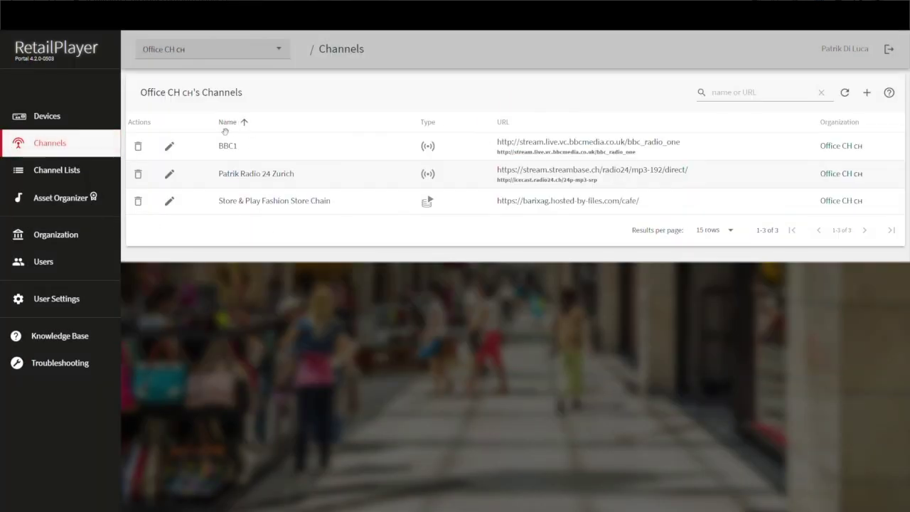
{"action": "left_click", "coordinate": [169, 201]}
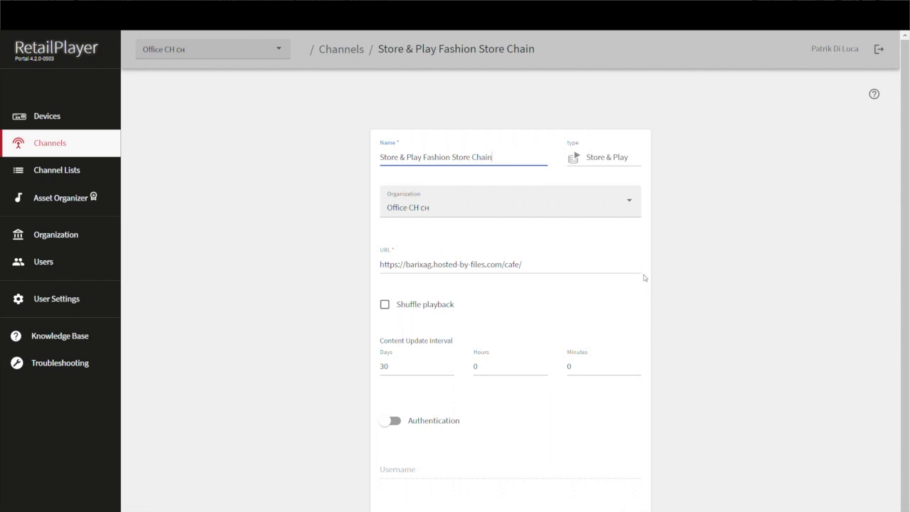
{"action": "left_click", "coordinate": [99, 155]}
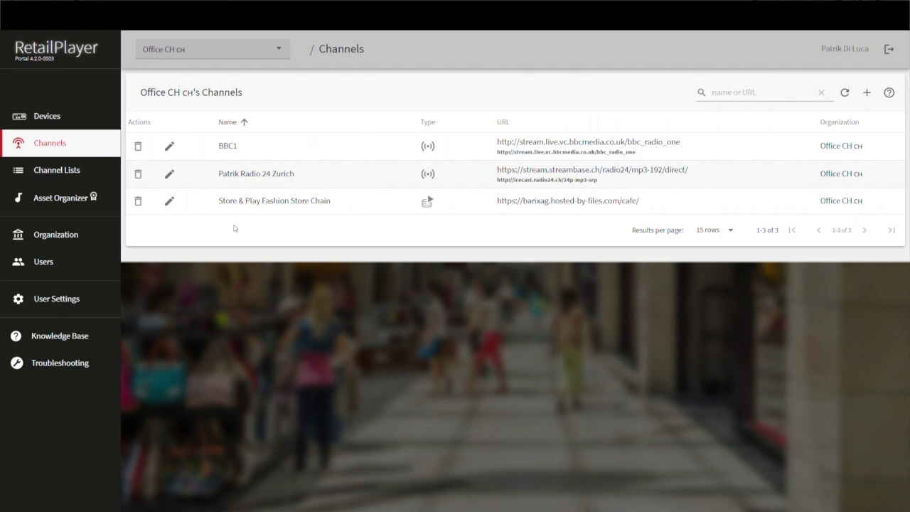
Step: Select the Fashion Store Chain Paris device in the organization's RetailHero overview and start a RetailHero order for it
{"action": "left_click", "coordinate": [58, 236]}
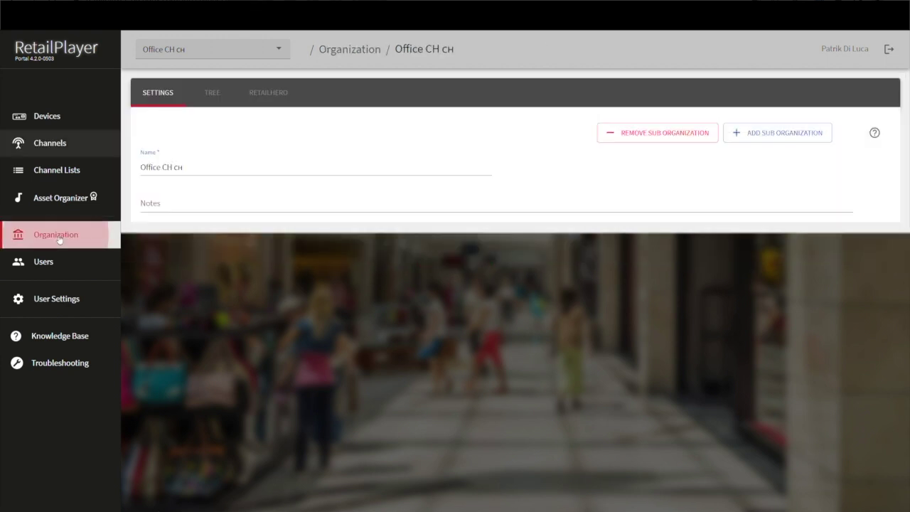
{"action": "left_click", "coordinate": [269, 93]}
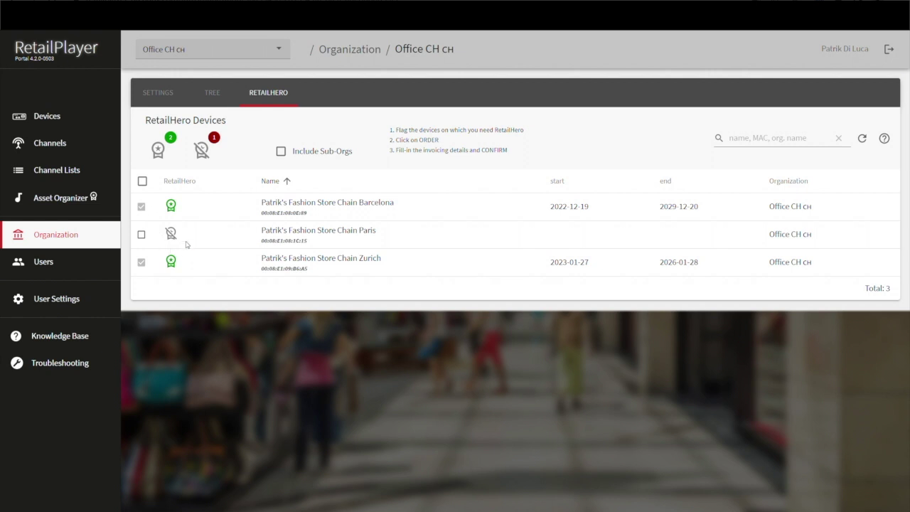
{"action": "left_click", "coordinate": [141, 234]}
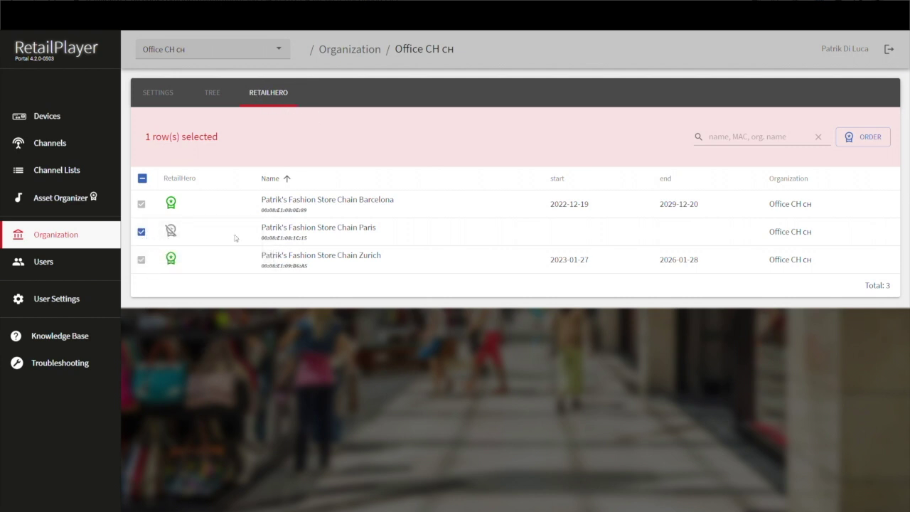
{"action": "left_click", "coordinate": [868, 139]}
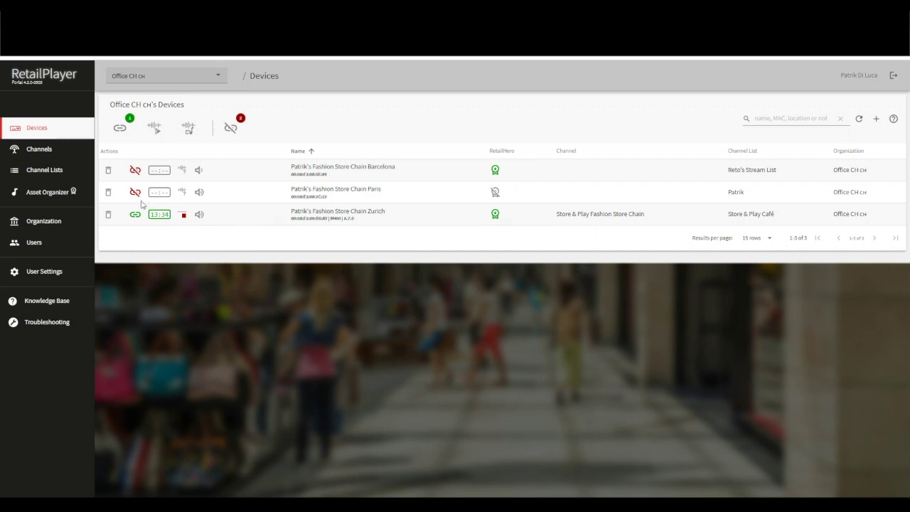
Step: Open the Asset Organizer and browse the local audio files that can be uploaded as assets
{"action": "left_click", "coordinate": [58, 193]}
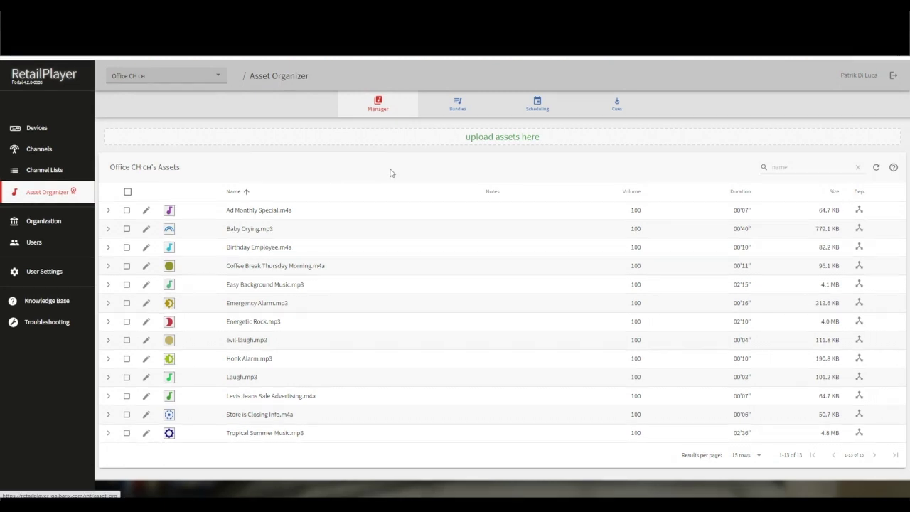
{"action": "left_click", "coordinate": [498, 143]}
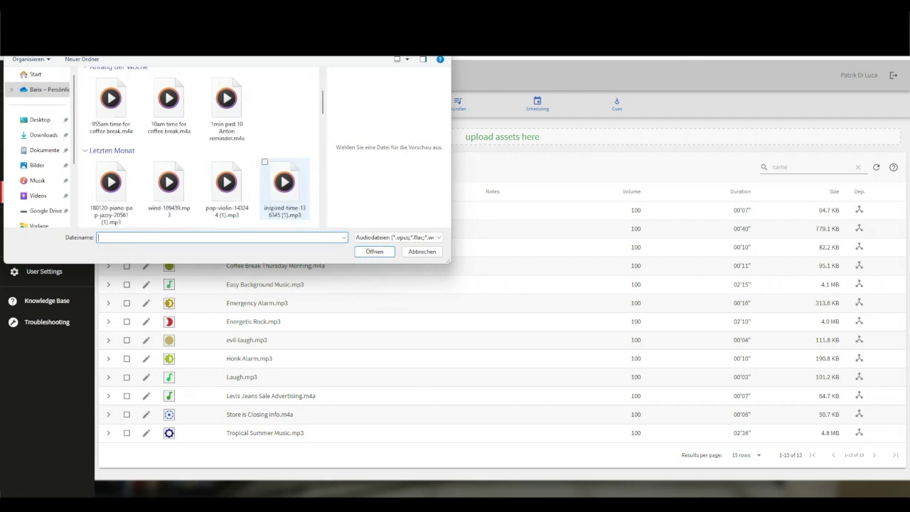
{"action": "scroll", "coordinate": [280, 171], "scroll_direction": "down", "scroll_amount": 1}
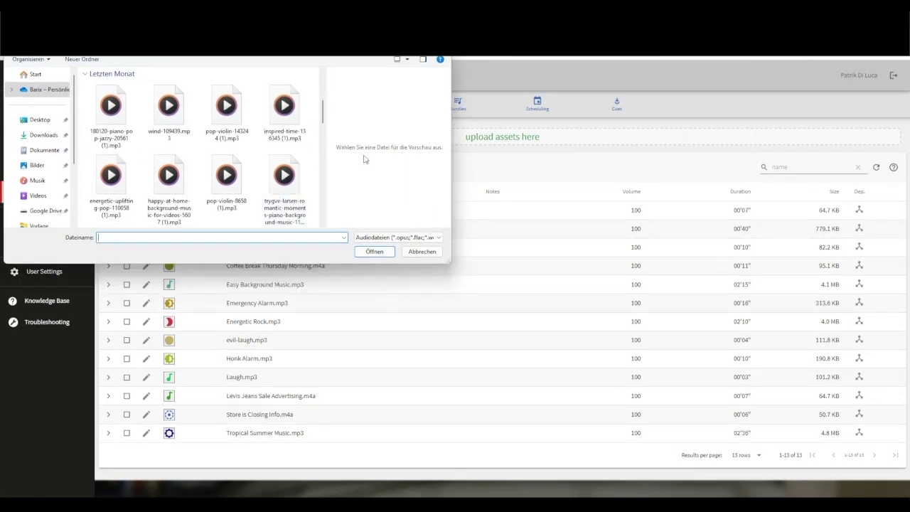
{"action": "key", "text": "Escape"}
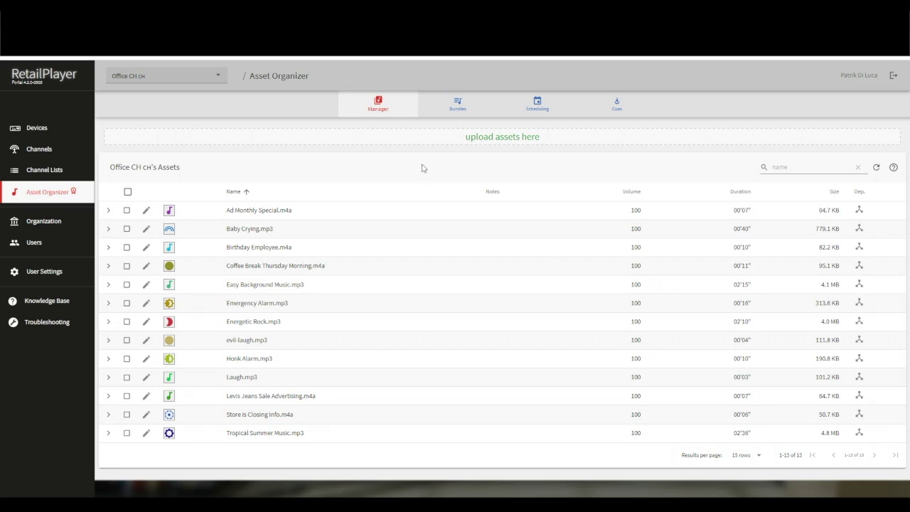
Step: Look at the existing asset bundles and at the blank form for a new bundle
{"action": "left_click", "coordinate": [455, 107]}
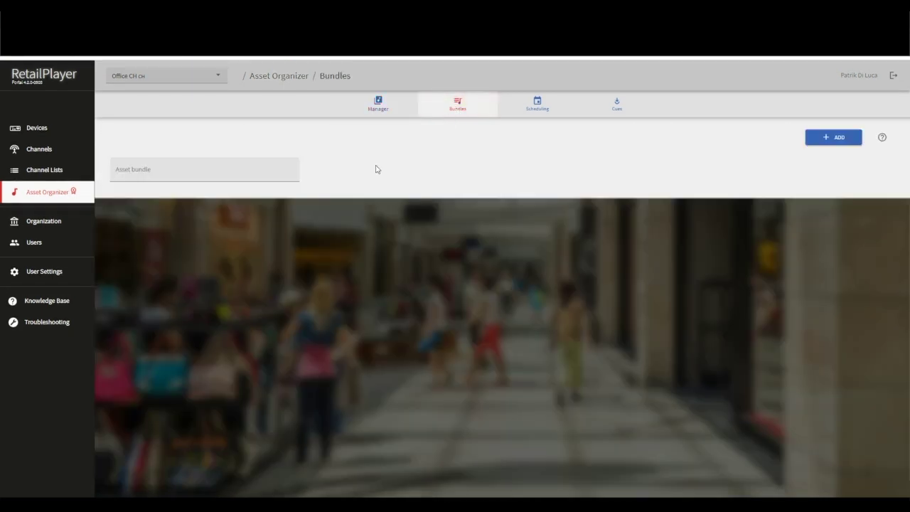
{"action": "left_click", "coordinate": [292, 171]}
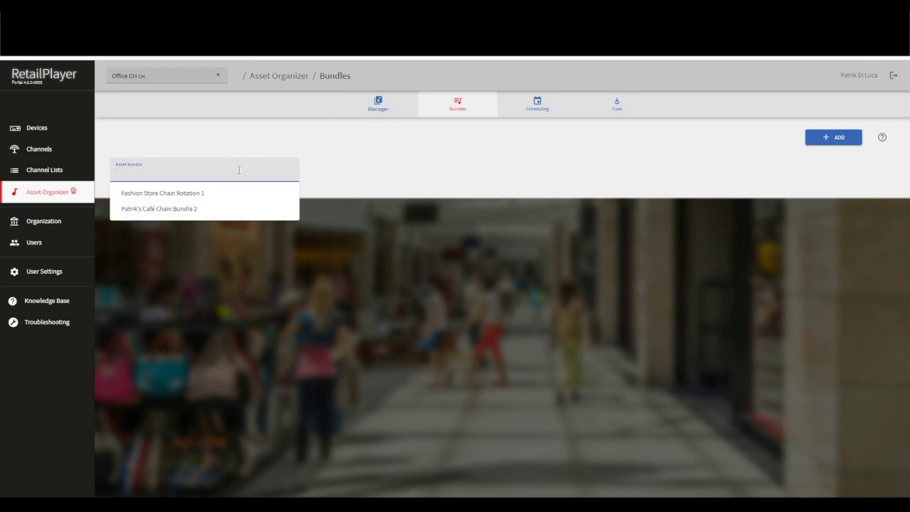
{"action": "left_click", "coordinate": [843, 137]}
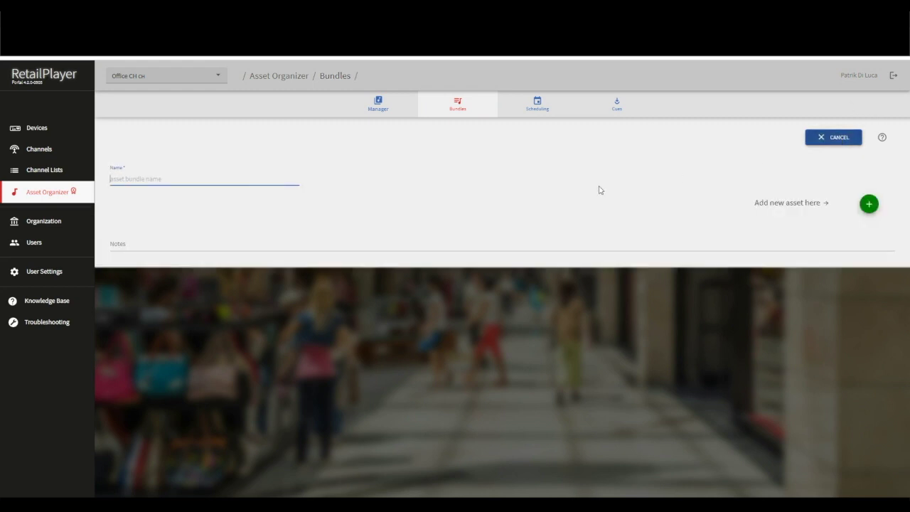
{"action": "left_click", "coordinate": [833, 137]}
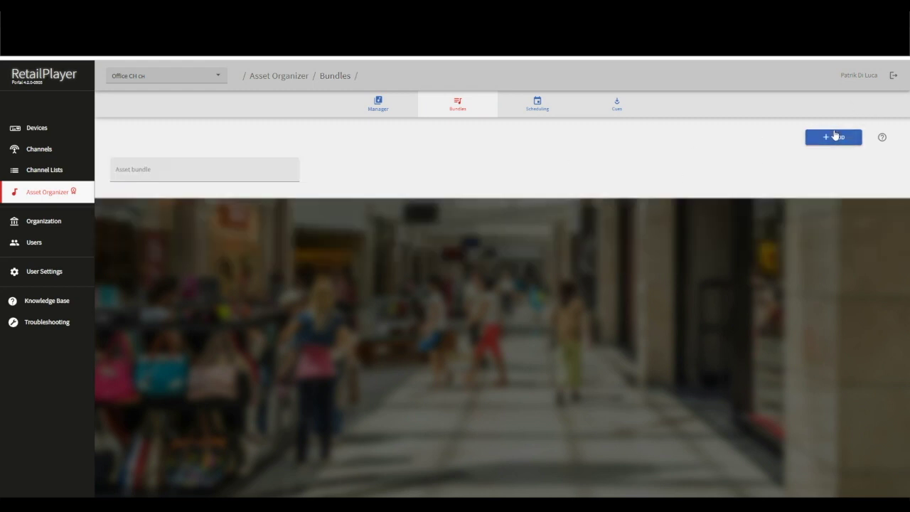
Step: Open the Fashion Store Chain Rotation 1 bundle for editing and try out reordering its Honk Alarm.mp3 asset
{"action": "left_click", "coordinate": [188, 171]}
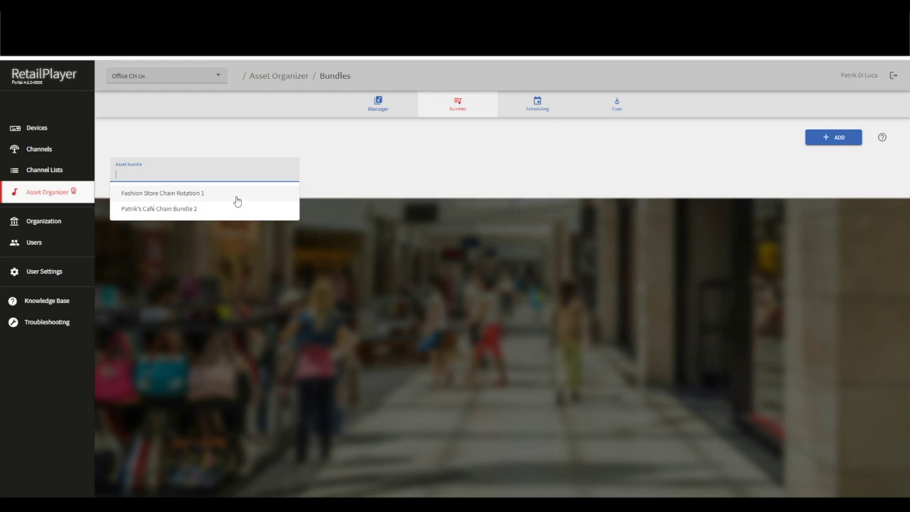
{"action": "left_click", "coordinate": [197, 202]}
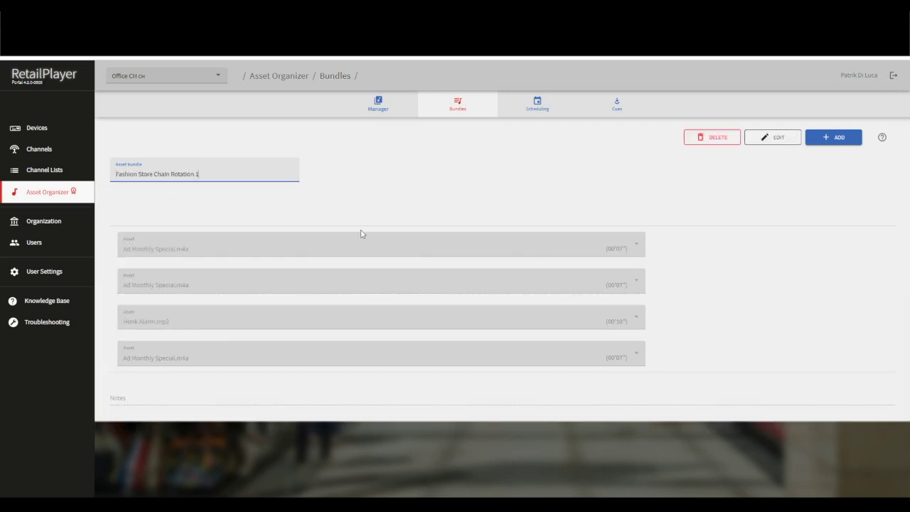
{"action": "left_click", "coordinate": [775, 137]}
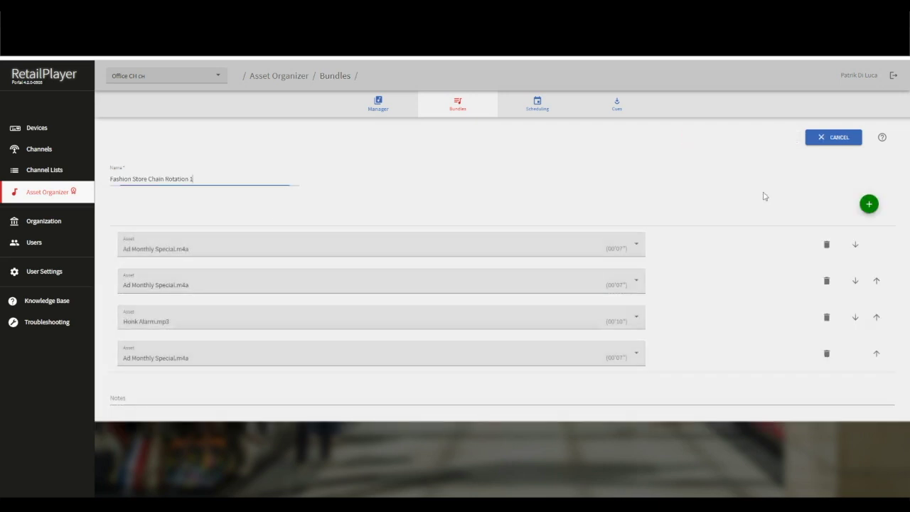
{"action": "left_click", "coordinate": [876, 317]}
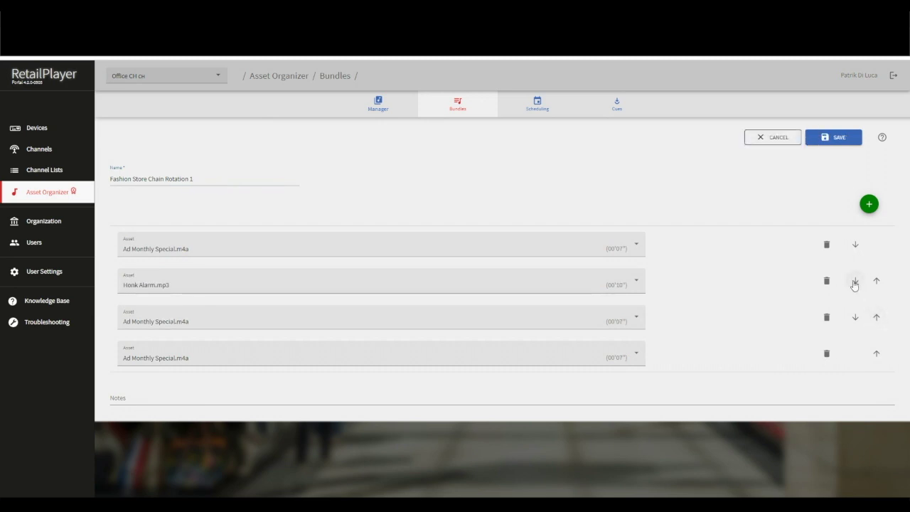
{"action": "left_click", "coordinate": [854, 282]}
Step: Add another asset entry to the bundle, delete its first entry and save the changes
{"action": "left_click", "coordinate": [869, 204]}
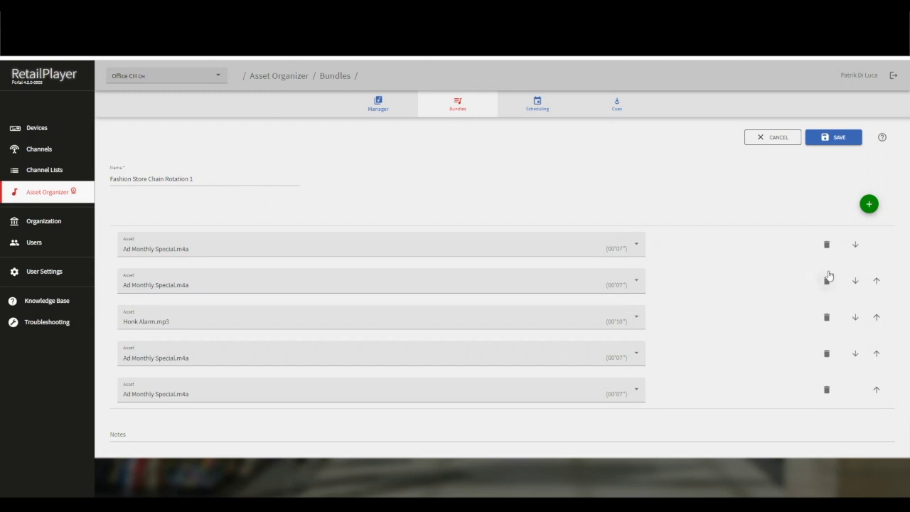
{"action": "left_click", "coordinate": [826, 245]}
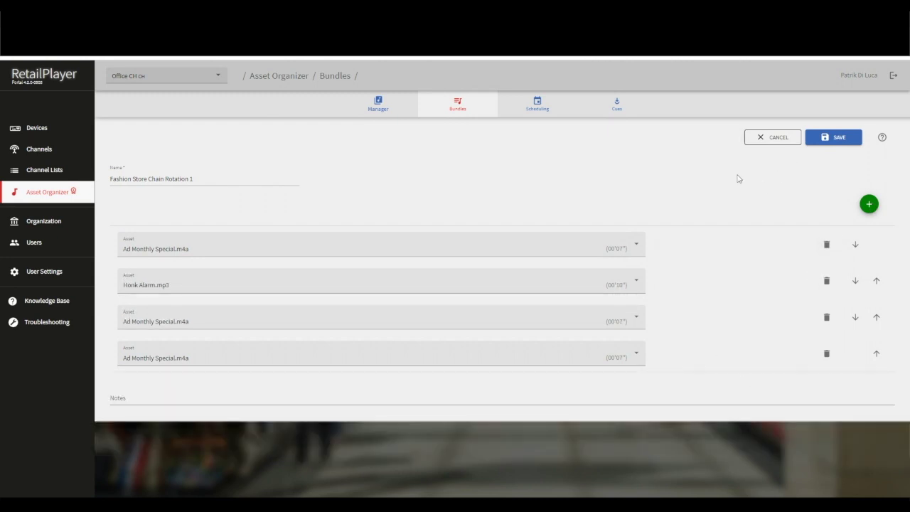
{"action": "left_click", "coordinate": [819, 140]}
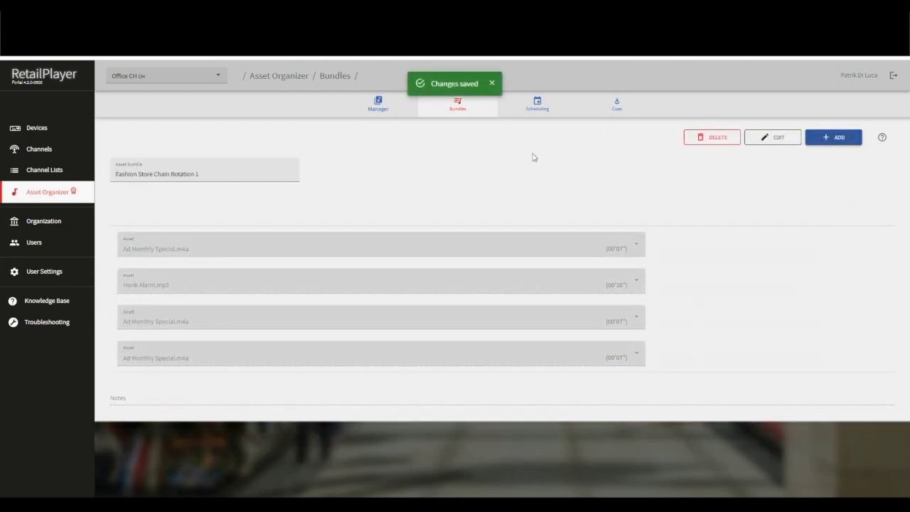
Step: Open the Fashion Store Chain Scheduling 2023 schedule to view its timeline and components
{"action": "left_click", "coordinate": [537, 104]}
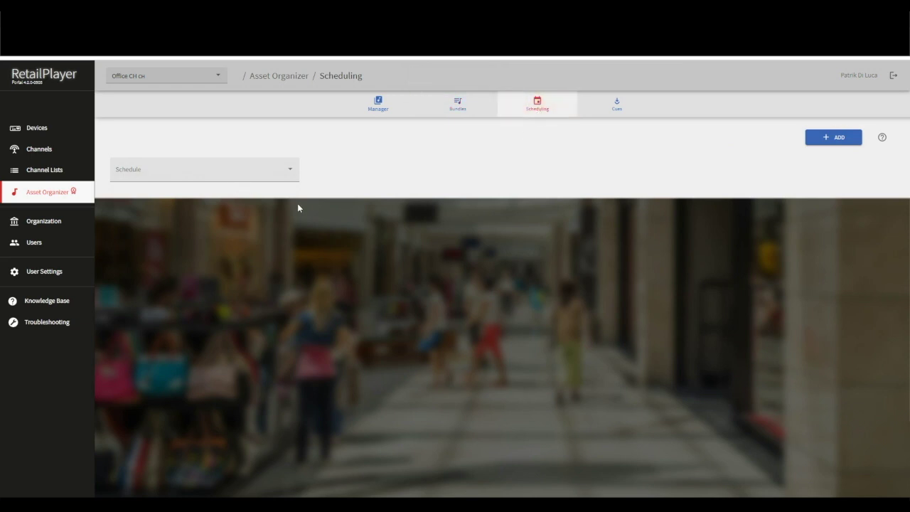
{"action": "left_click", "coordinate": [220, 172]}
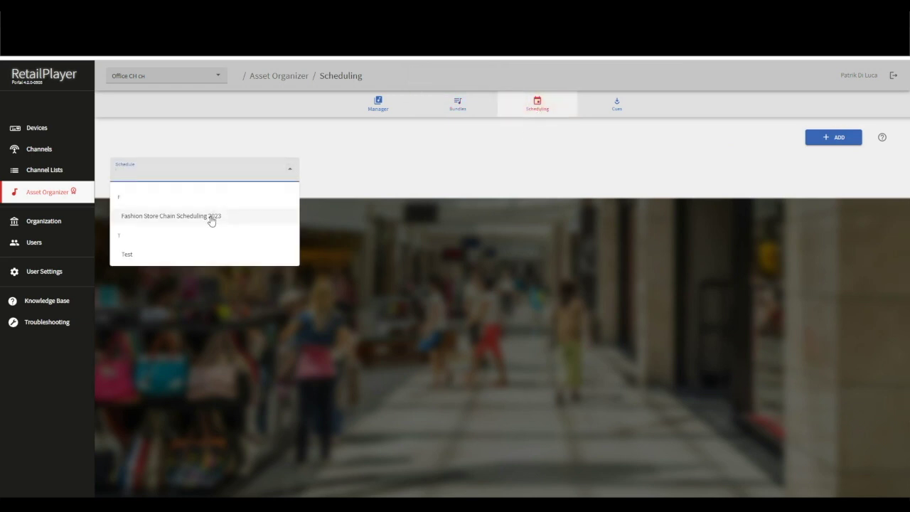
{"action": "left_click", "coordinate": [211, 218]}
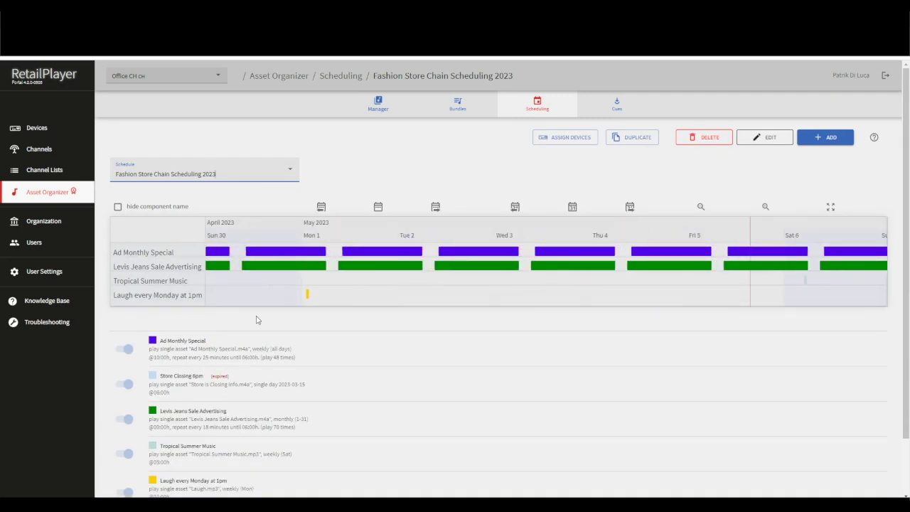
Step: Inspect the schedule's components and the Levis Jeans Sale Advertising entry, and view the timeline by hour from May 1 to May 4
{"action": "scroll", "coordinate": [257, 320], "scroll_direction": "down", "scroll_amount": 1}
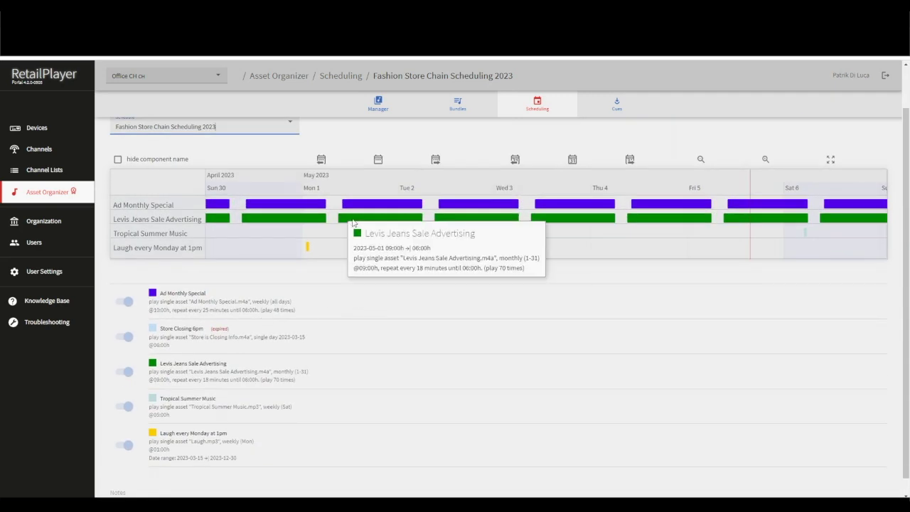
{"action": "mouse_move", "coordinate": [422, 227]}
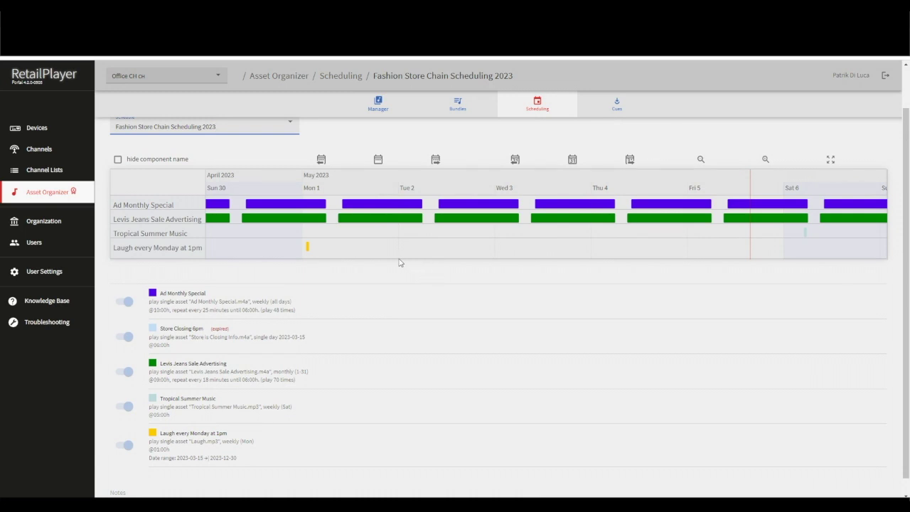
{"action": "scroll", "coordinate": [399, 256], "scroll_direction": "up", "scroll_amount": 3}
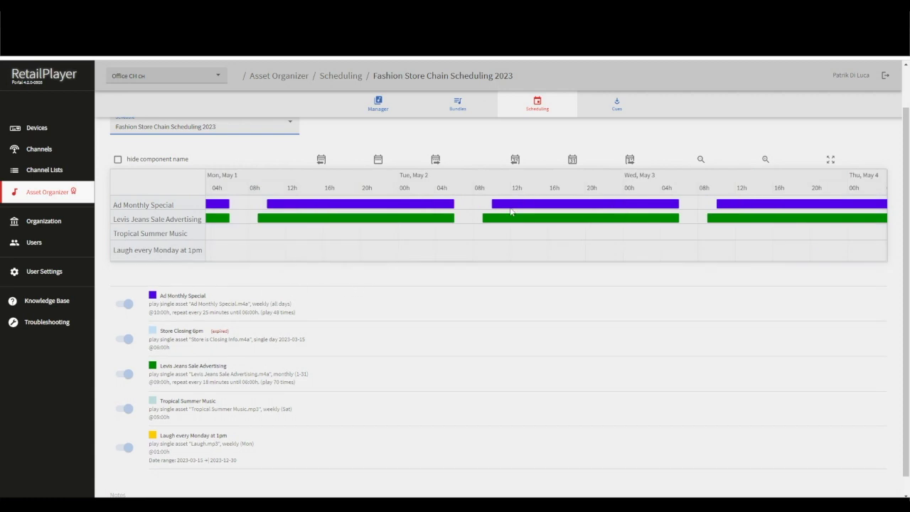
{"action": "scroll", "coordinate": [553, 137], "scroll_direction": "up", "scroll_amount": 1}
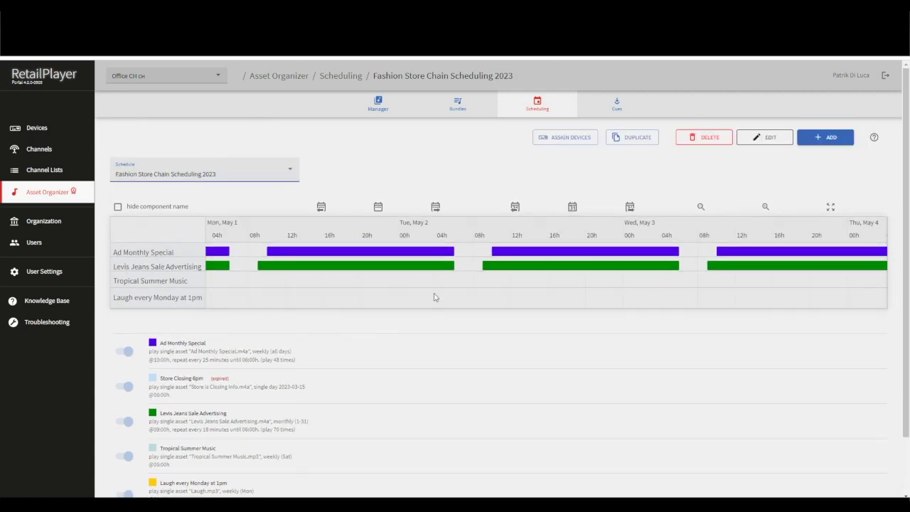
Step: Open the Ad Monthly Special component of the schedule for editing and try disabling and re-enabling it
{"action": "left_click", "coordinate": [745, 138]}
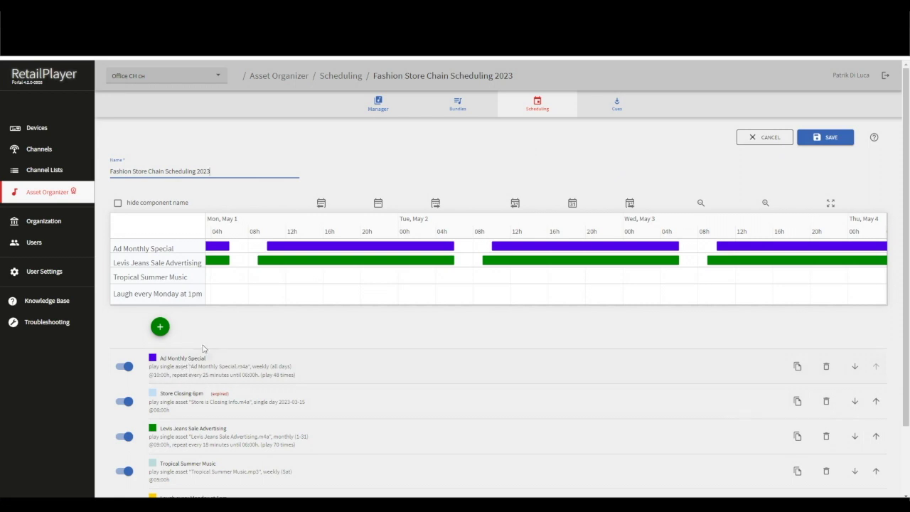
{"action": "left_click", "coordinate": [177, 366]}
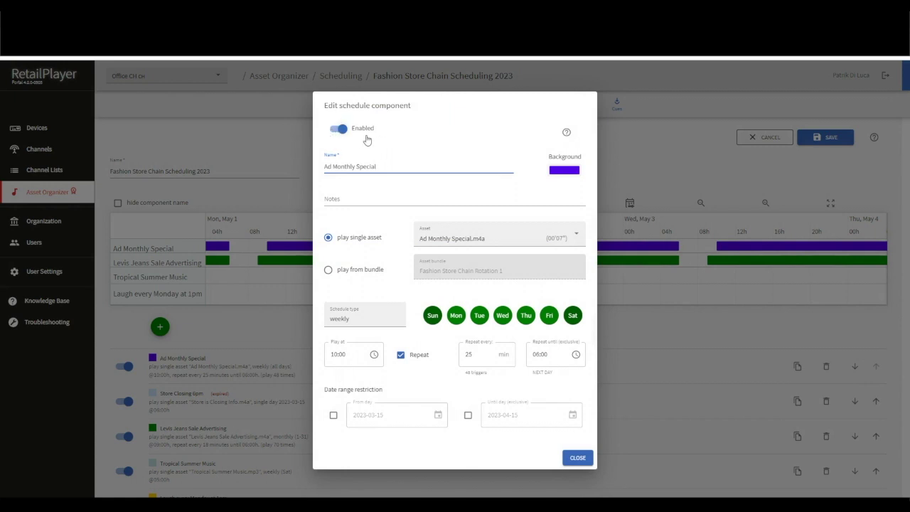
{"action": "left_click", "coordinate": [337, 132]}
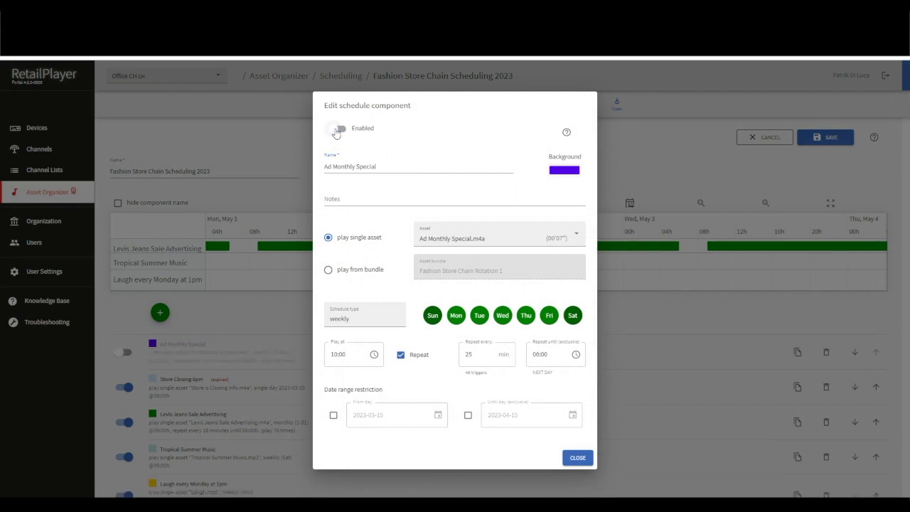
{"action": "left_click", "coordinate": [337, 132]}
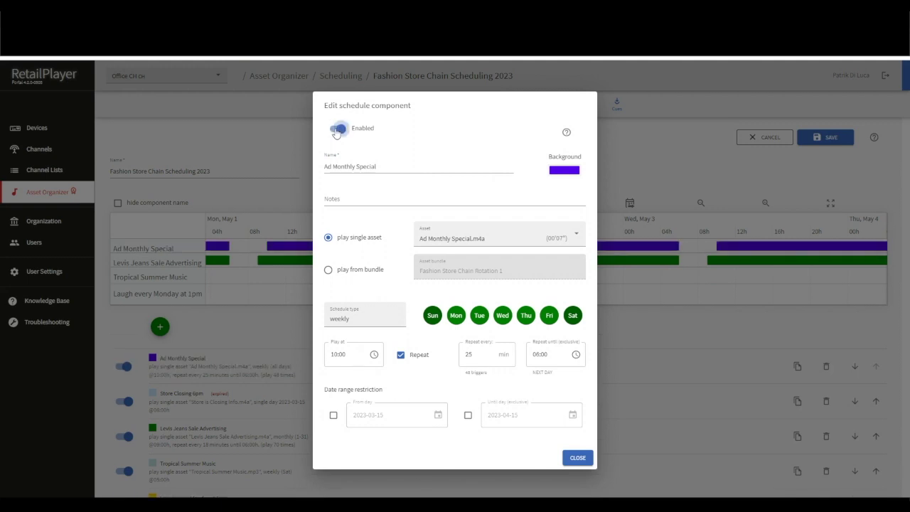
{"action": "left_click", "coordinate": [337, 132]}
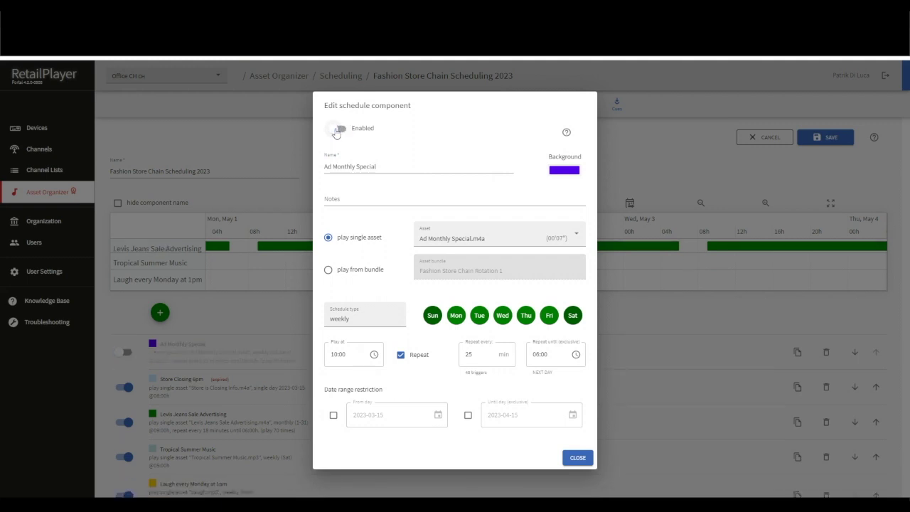
{"action": "left_click", "coordinate": [337, 132]}
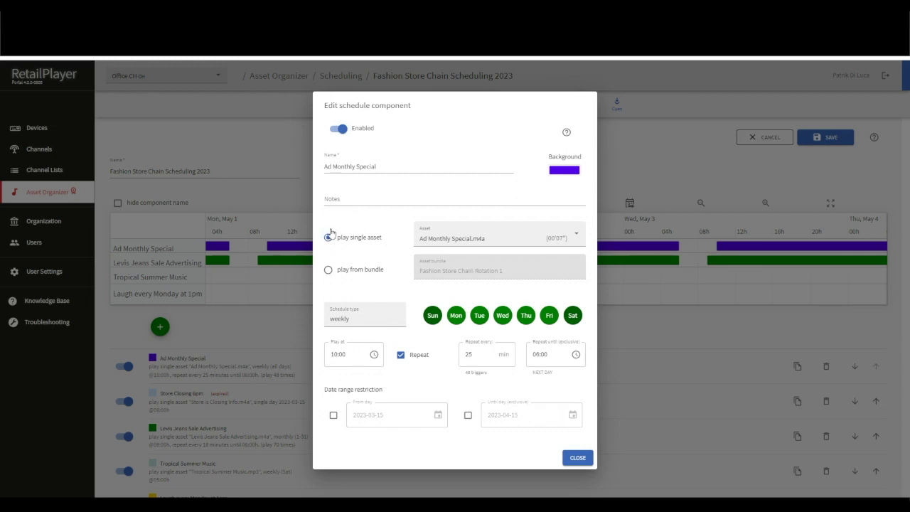
Step: Try playing the component from the Fashion Store Chain Rotation 1 bundle and return it to playing a single asset
{"action": "left_click", "coordinate": [329, 273]}
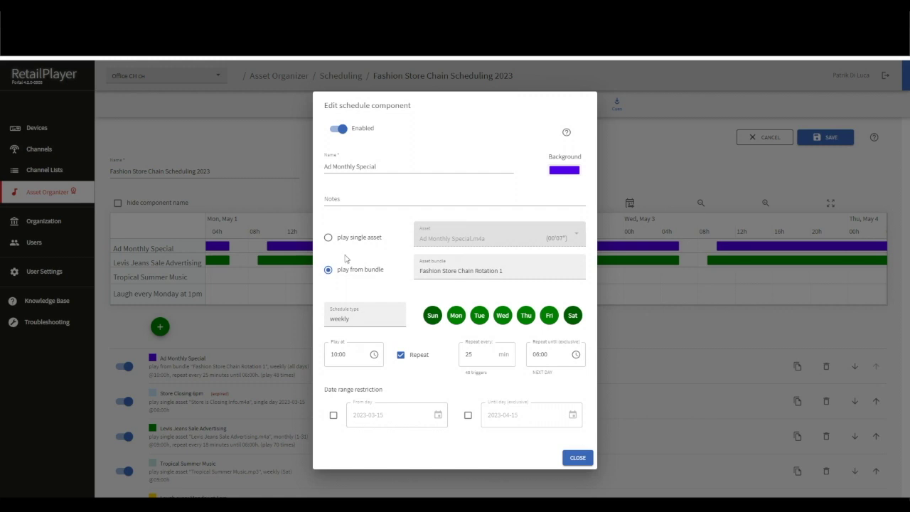
{"action": "left_click", "coordinate": [444, 272]}
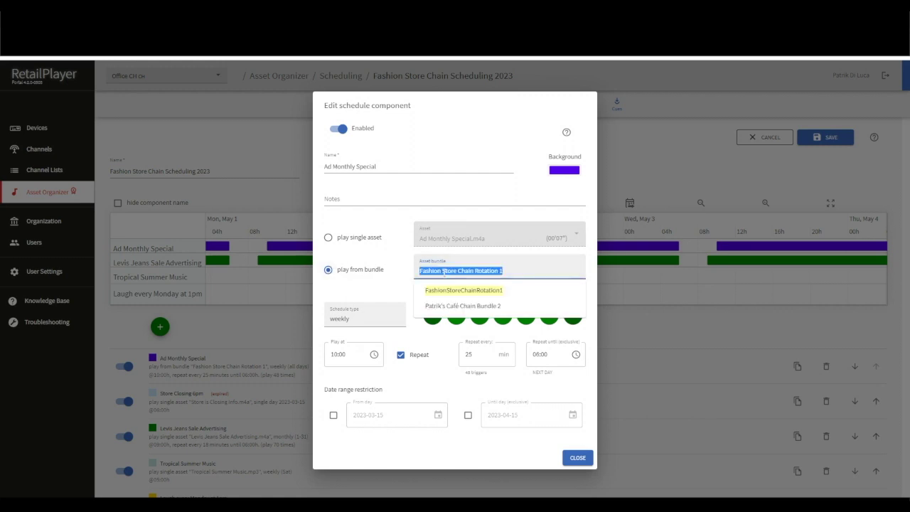
{"action": "left_click", "coordinate": [471, 297]}
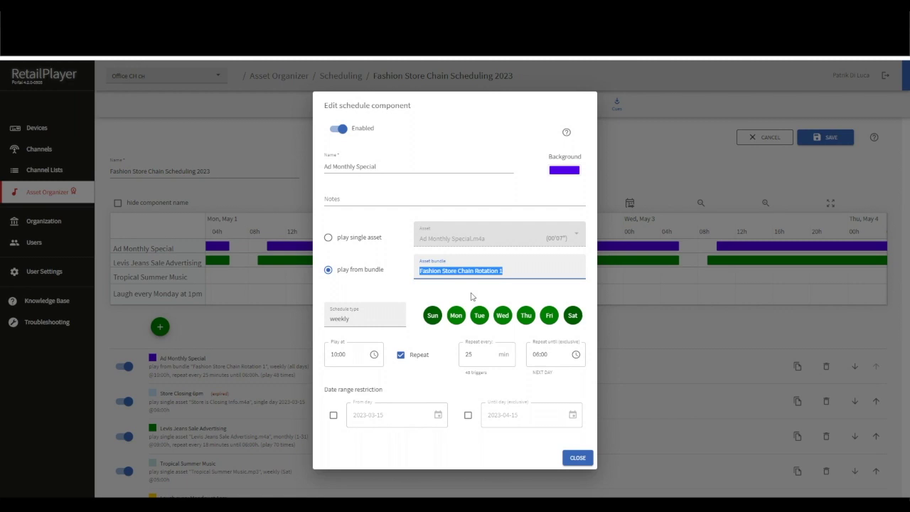
{"action": "left_click", "coordinate": [377, 238]}
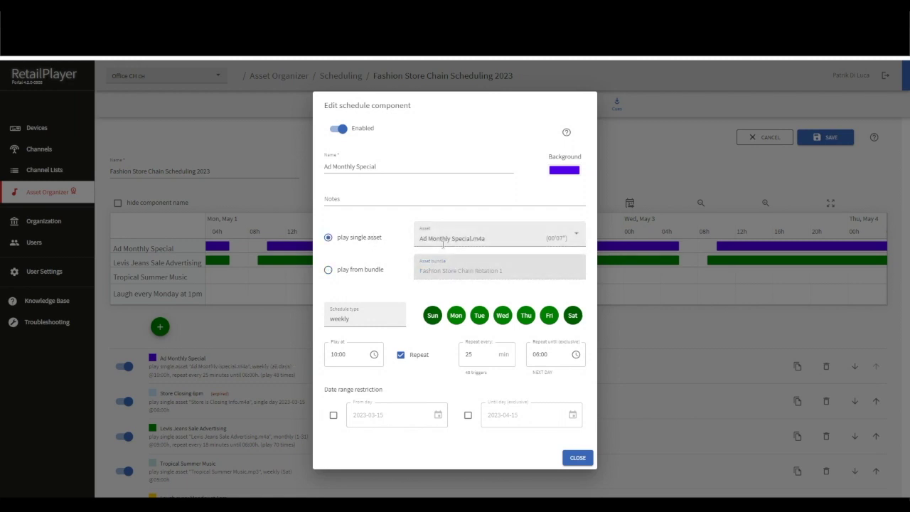
Step: Browse the audio assets available for the component's single-asset playback
{"action": "left_click", "coordinate": [443, 240]}
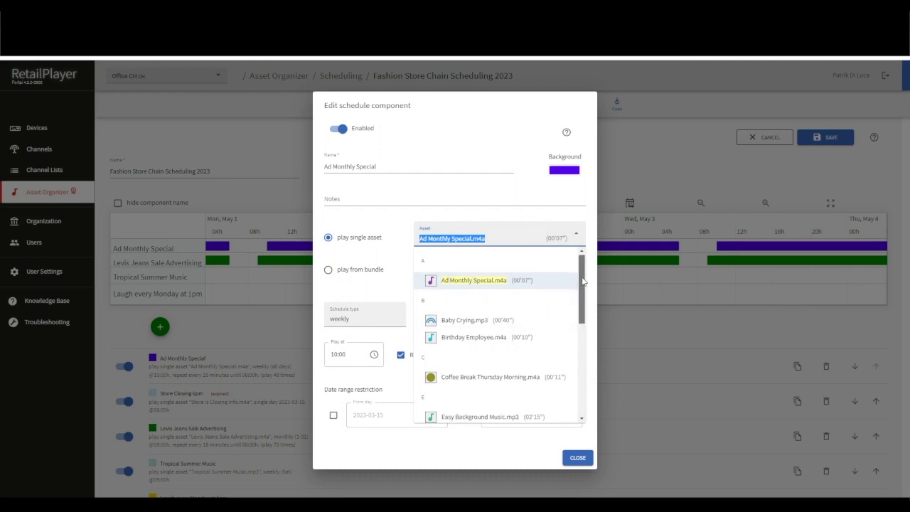
{"action": "left_click_drag", "start_coordinate": [581, 280], "coordinate": [565, 388]}
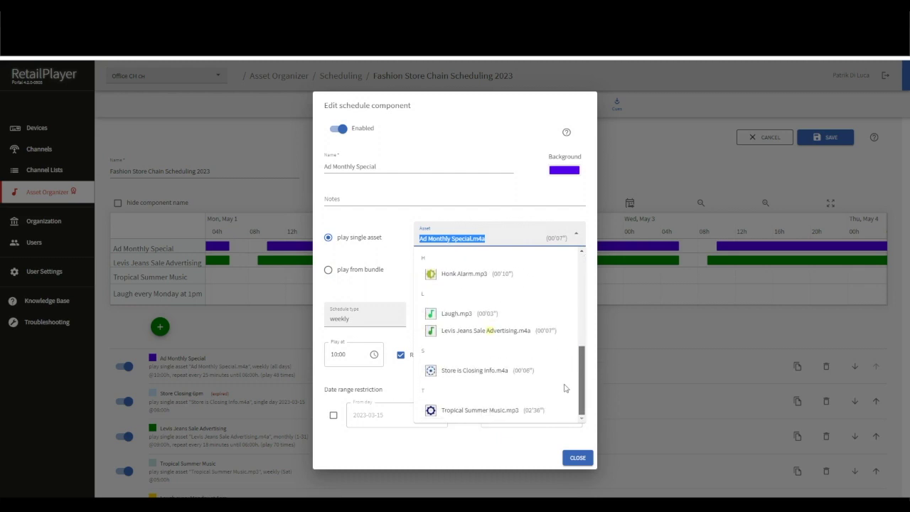
{"action": "scroll", "coordinate": [566, 377], "scroll_direction": "up", "scroll_amount": 5}
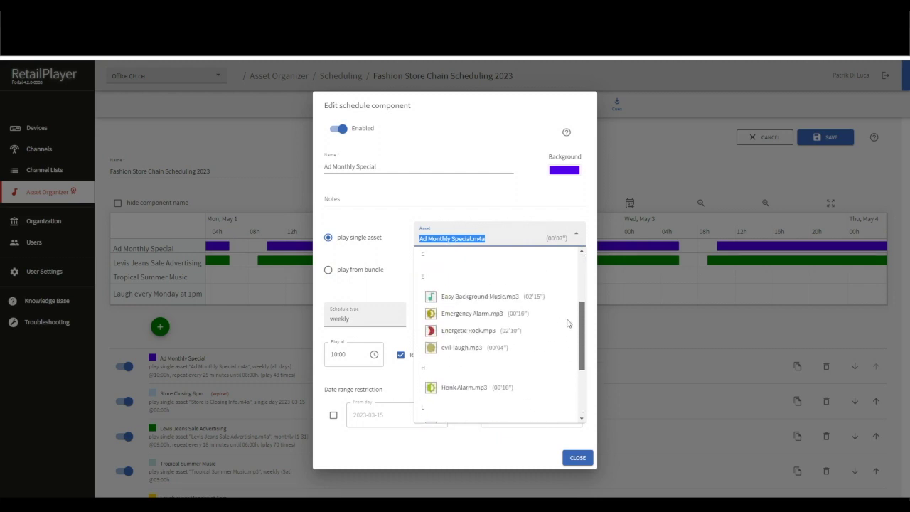
{"action": "left_click", "coordinate": [494, 222]}
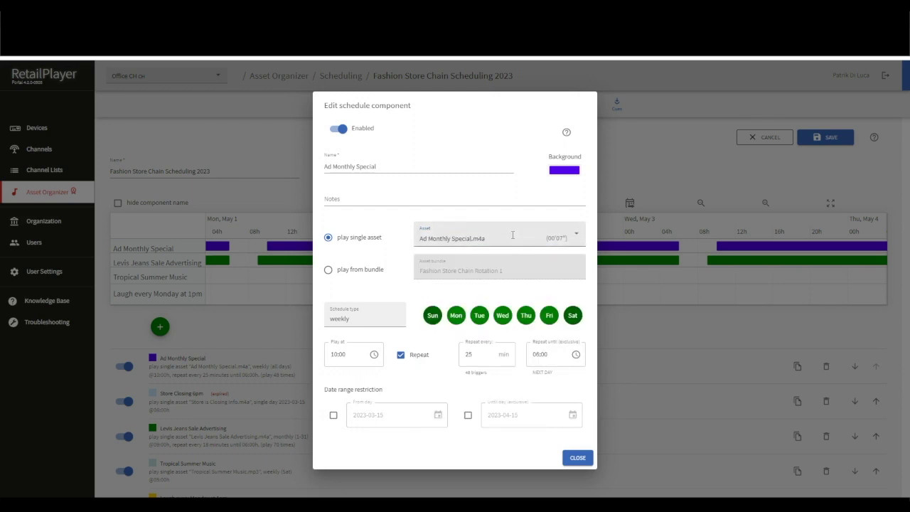
Step: Try the weekly and monthly schedule types, set the Ad Monthly Special component to single day and save the schedule
{"action": "left_click", "coordinate": [386, 317]}
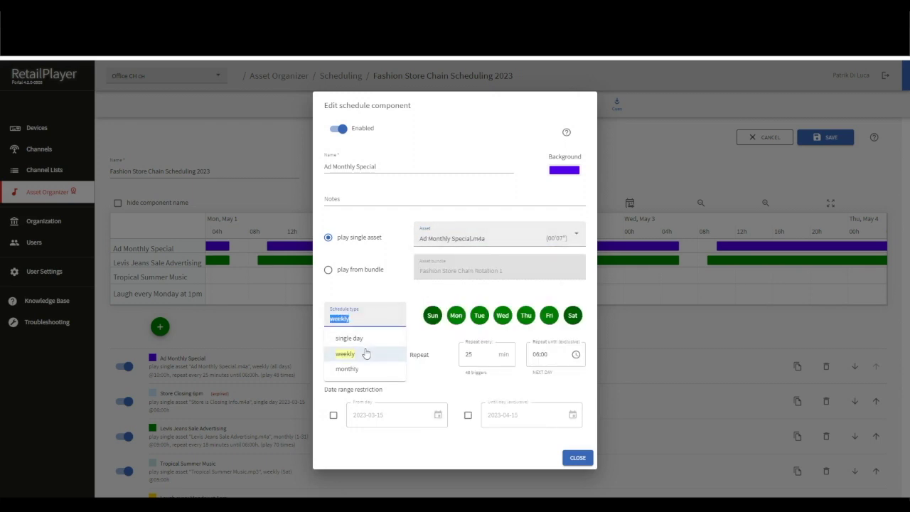
{"action": "left_click", "coordinate": [363, 338]}
{"action": "left_click", "coordinate": [364, 319]}
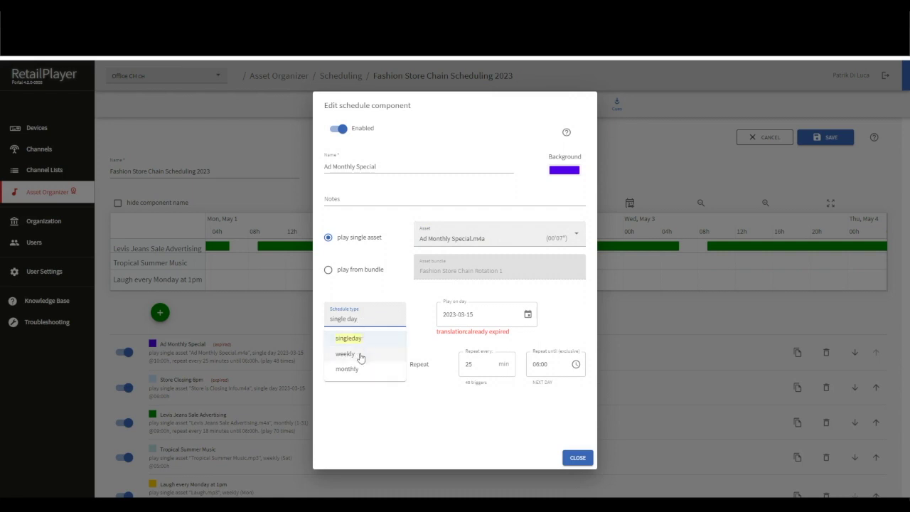
{"action": "left_click", "coordinate": [360, 354]}
{"action": "left_click", "coordinate": [364, 319]}
{"action": "left_click", "coordinate": [362, 369]}
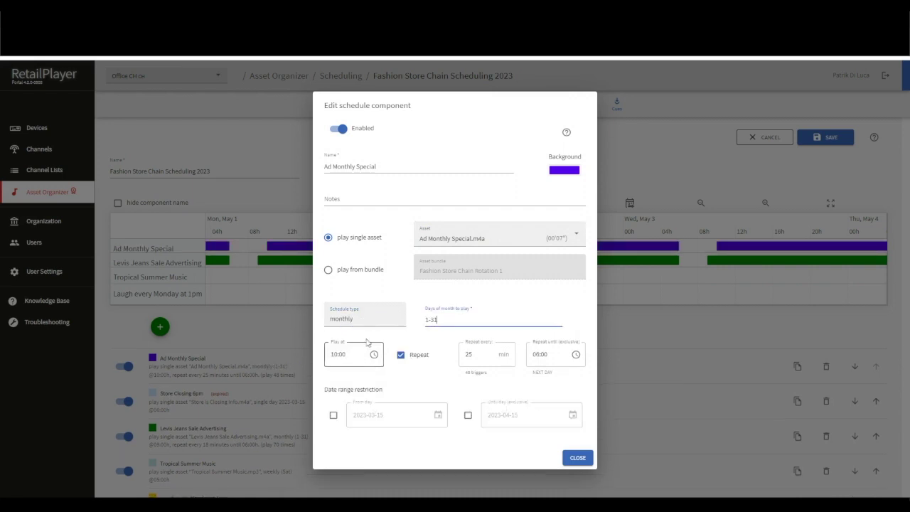
{"action": "left_click", "coordinate": [364, 318]}
{"action": "left_click", "coordinate": [364, 338]}
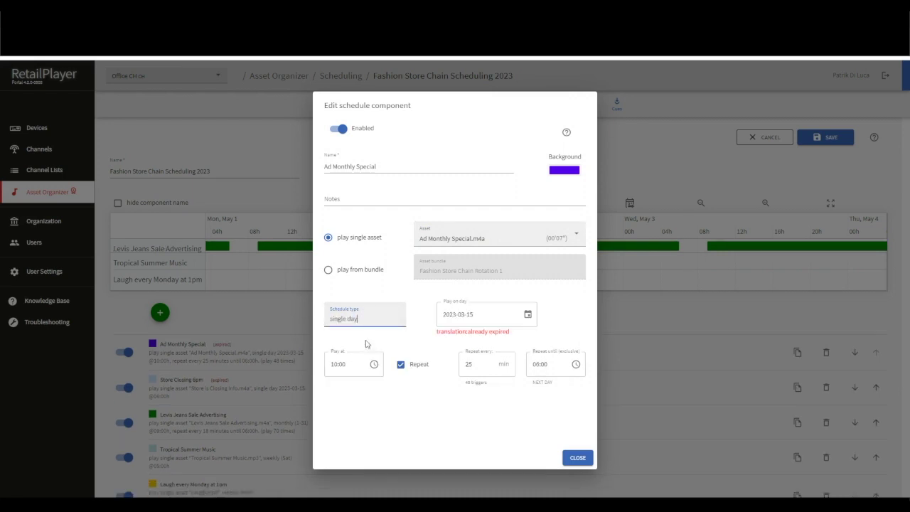
{"action": "left_click", "coordinate": [577, 458]}
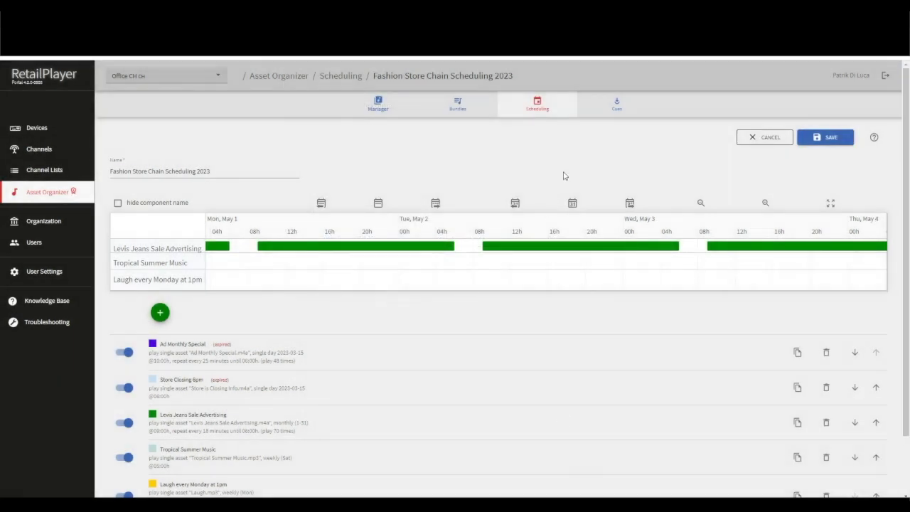
{"action": "left_click", "coordinate": [818, 140]}
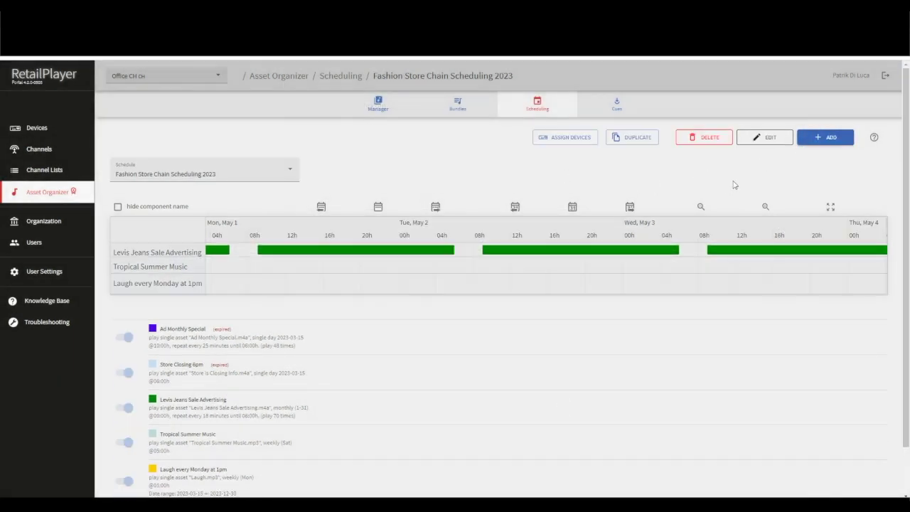
Step: Assign the schedule to the Fashion Store Chain Barcelona device as well and save the device assignment
{"action": "left_click", "coordinate": [564, 145]}
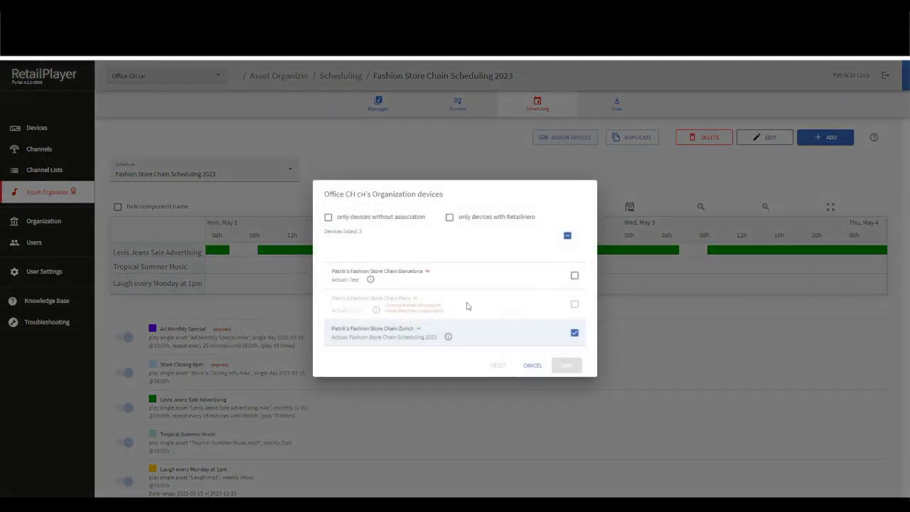
{"action": "left_click", "coordinate": [574, 277]}
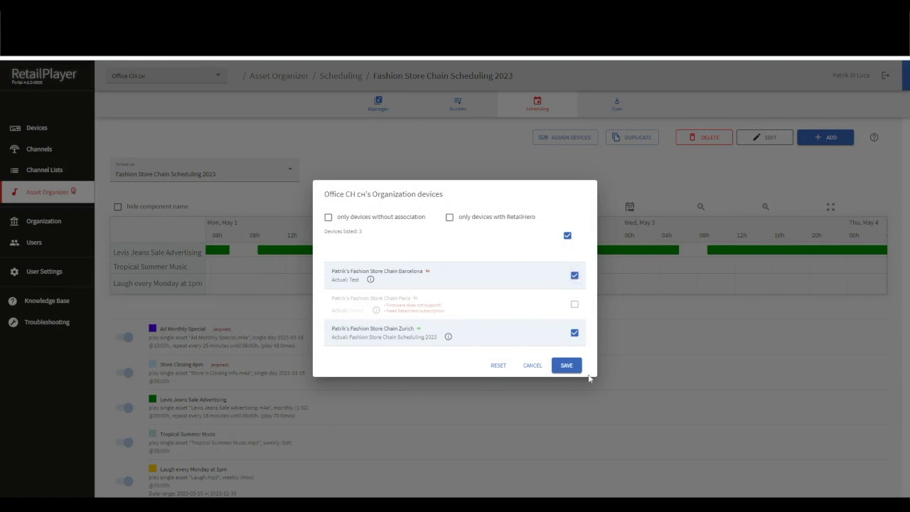
{"action": "left_click", "coordinate": [557, 372]}
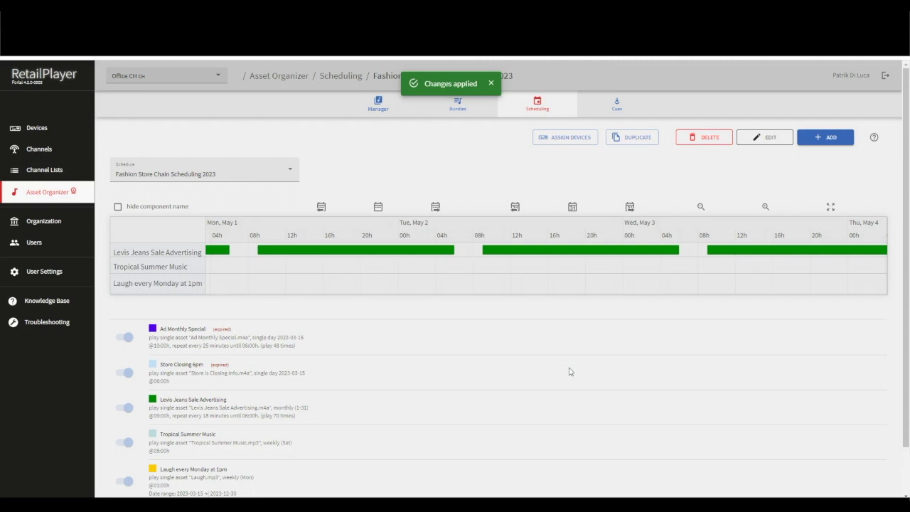
Step: Show the Office CH organization's RetailHero devices and select the Fashion Store Chain Paris device for ordering
{"action": "left_click", "coordinate": [62, 222]}
{"action": "left_click", "coordinate": [210, 110]}
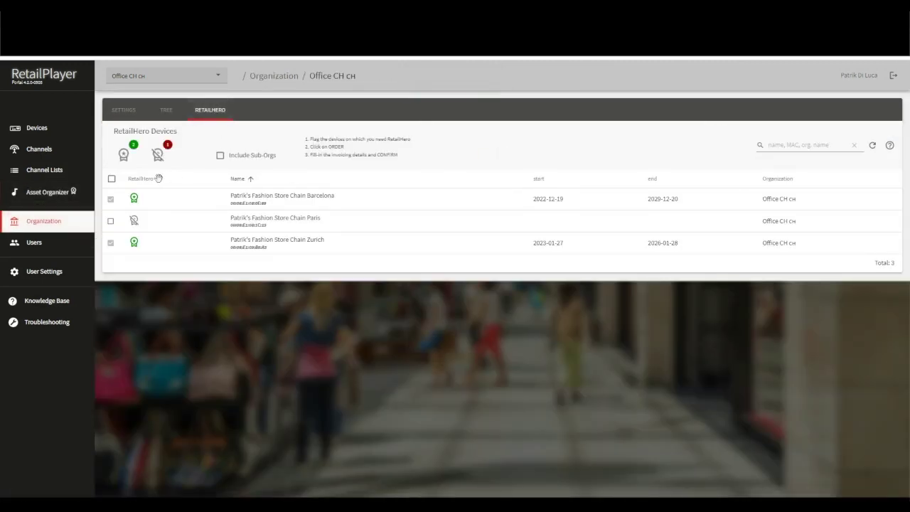
{"action": "left_click", "coordinate": [111, 221]}
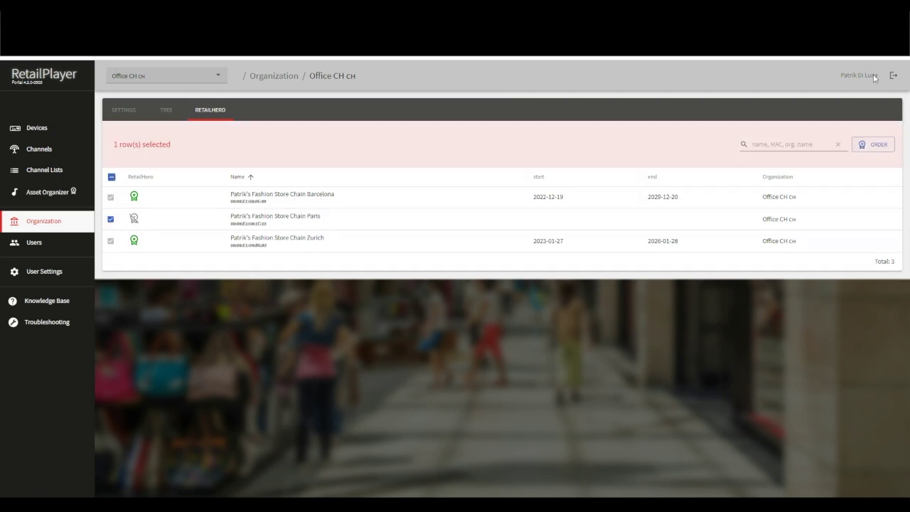
Step: Open the Fashion Store Chain Zurich device and examine its control page, main status and Store & Play status
{"action": "left_click", "coordinate": [36, 128]}
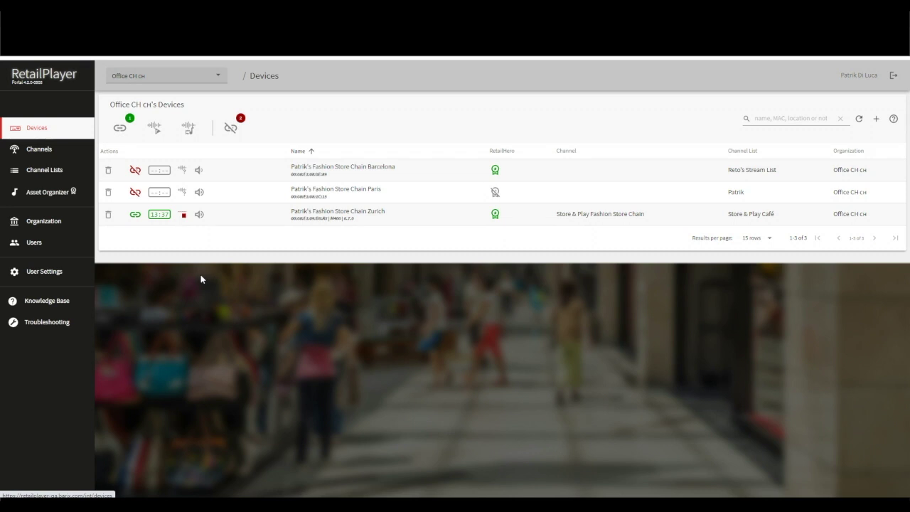
{"action": "left_click", "coordinate": [312, 221]}
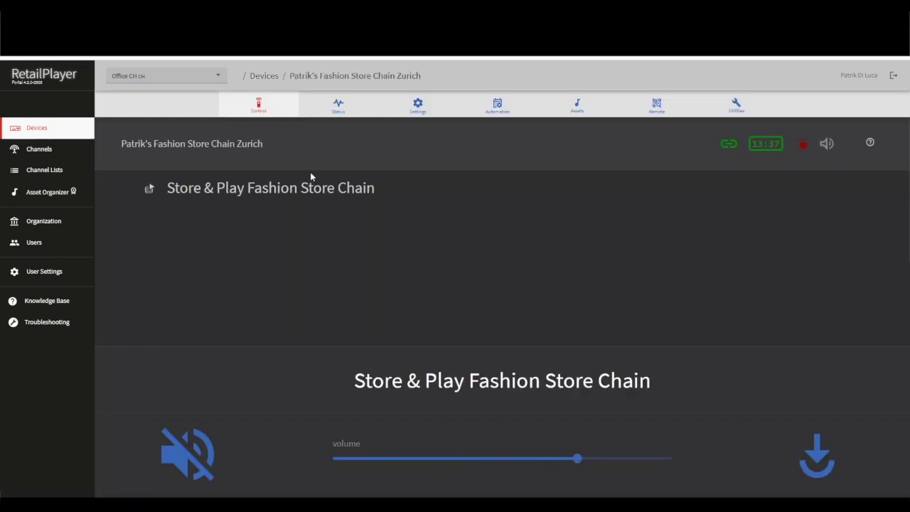
{"action": "left_click", "coordinate": [339, 117]}
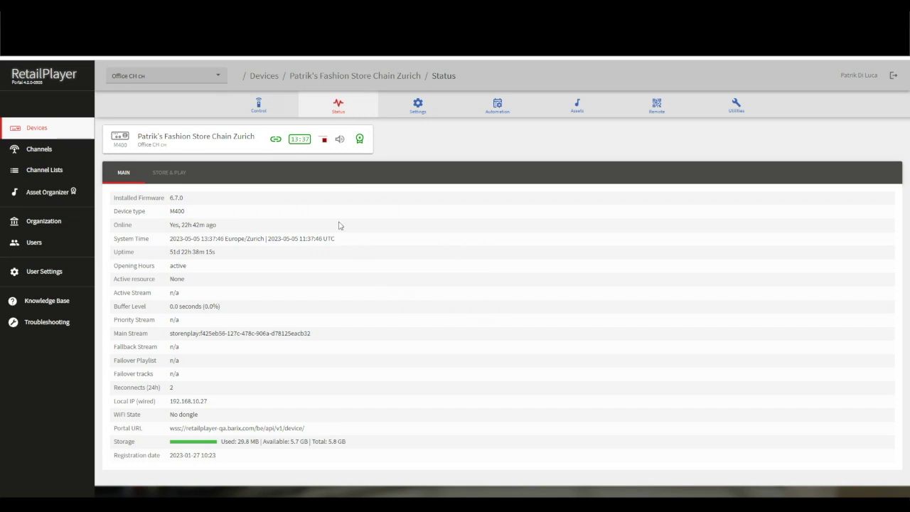
{"action": "mouse_move", "coordinate": [279, 145]}
{"action": "mouse_move", "coordinate": [339, 141]}
{"action": "left_click", "coordinate": [177, 180]}
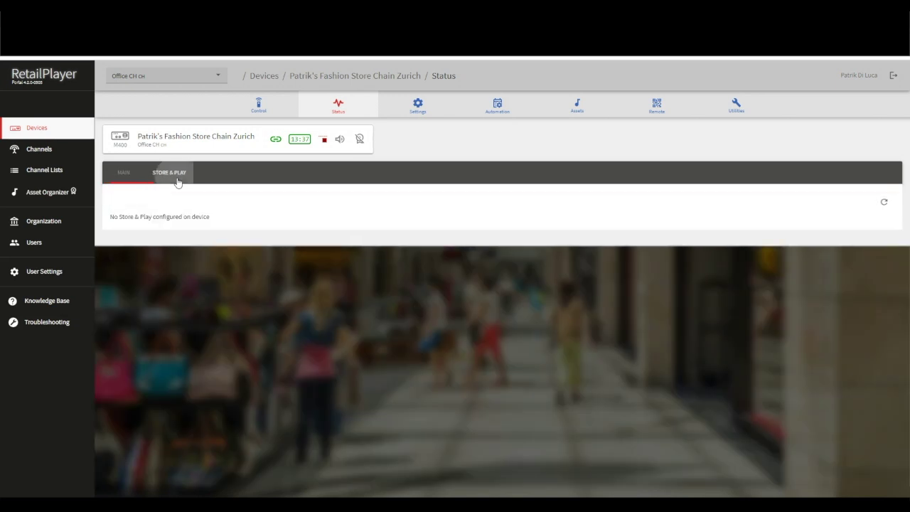
{"action": "left_click", "coordinate": [125, 173]}
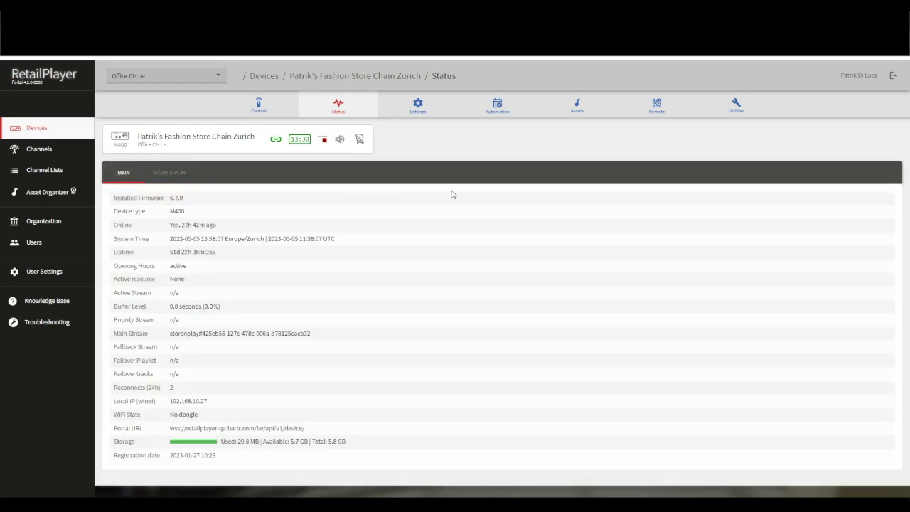
Step: Display the Zurich device's remote access QR code for sales people to change volume and channel
{"action": "left_click", "coordinate": [658, 108]}
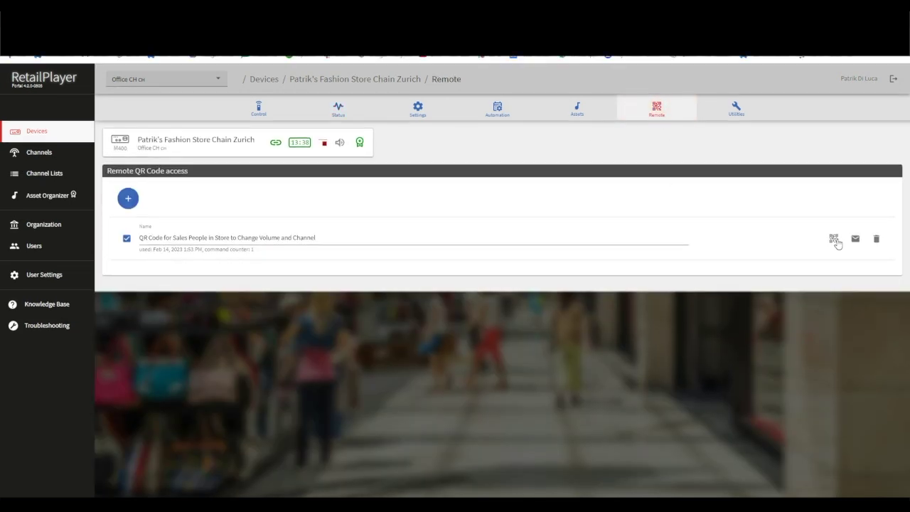
{"action": "left_click", "coordinate": [835, 236]}
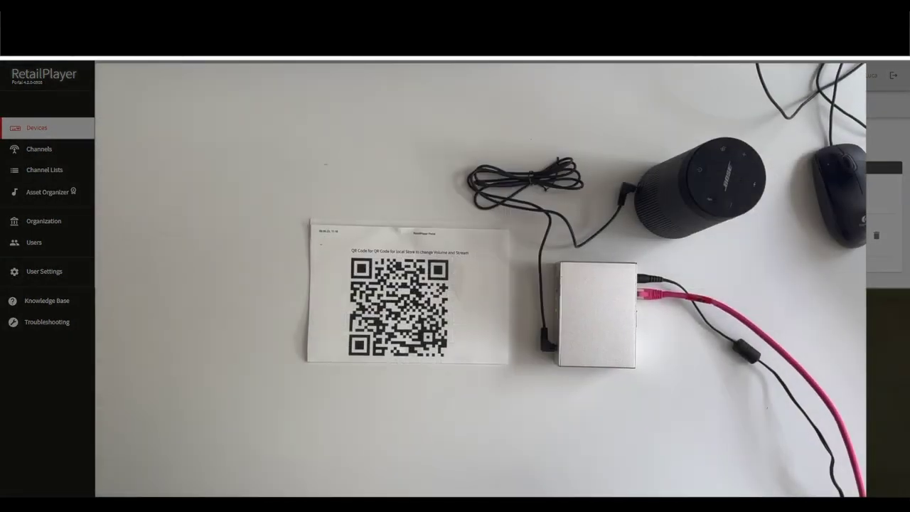